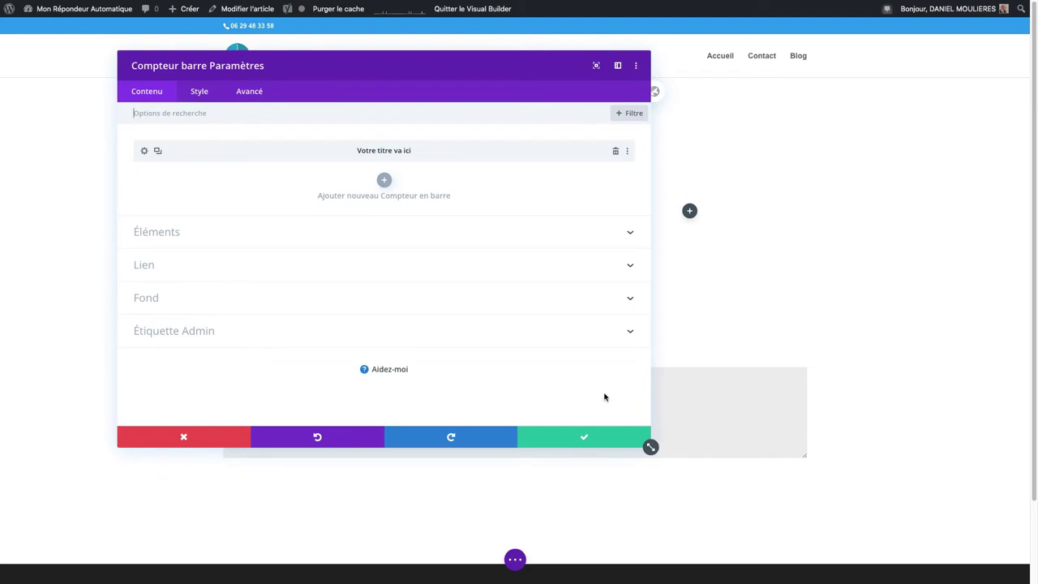
Shrink and move the settings window clear of the bar preview, and set the existing bar's title to "Marketing Digital".
drag(650, 447, 370, 473)
drag(259, 83, 744, 94)
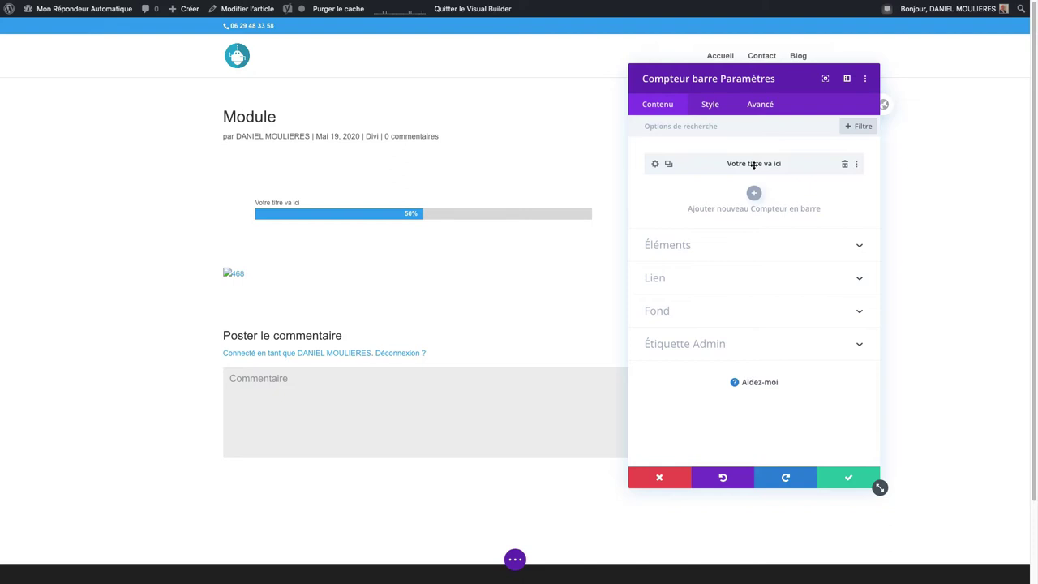
click(655, 165)
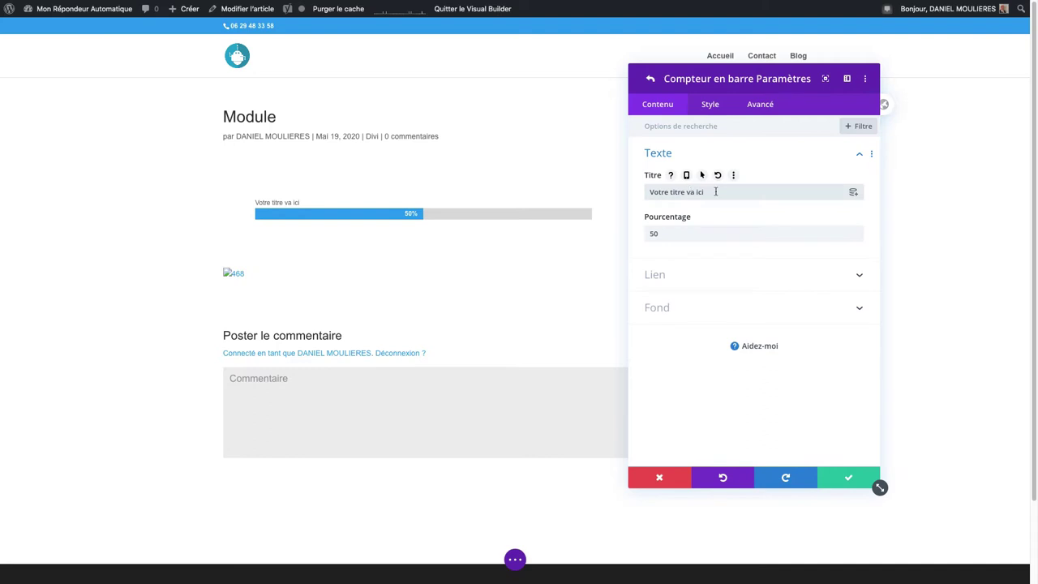
drag(715, 191, 610, 183)
text(Mar)
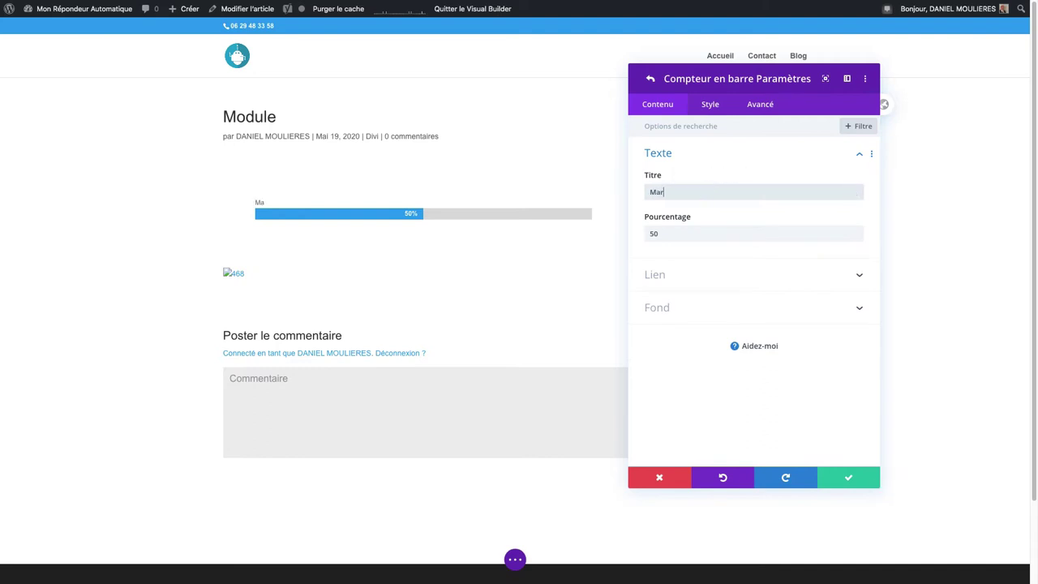
text(keting Digital)
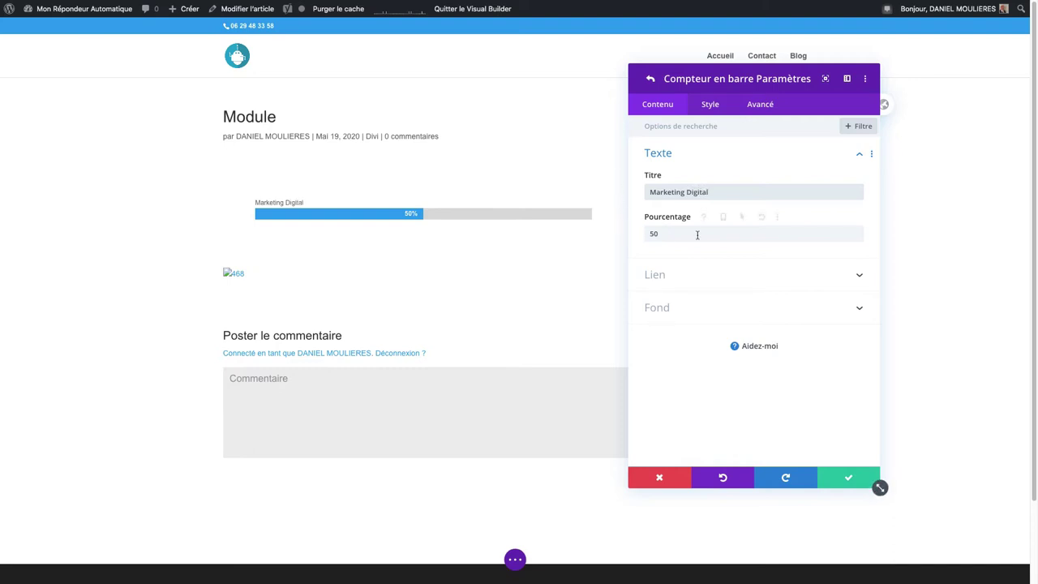
Set the Marketing Digital bar's percentage to 87 and save the bar.
drag(697, 234, 645, 235)
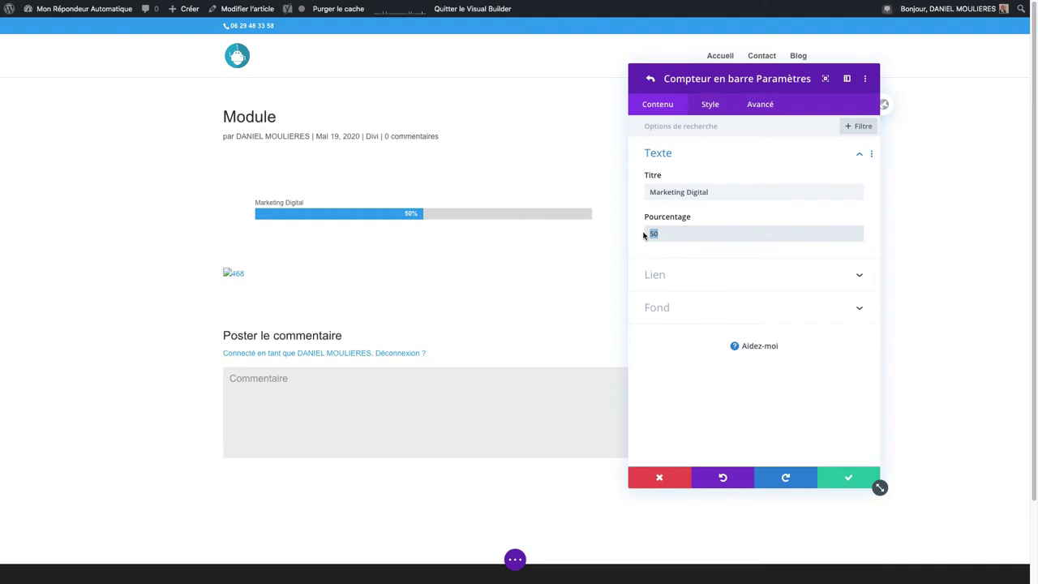
text(87)
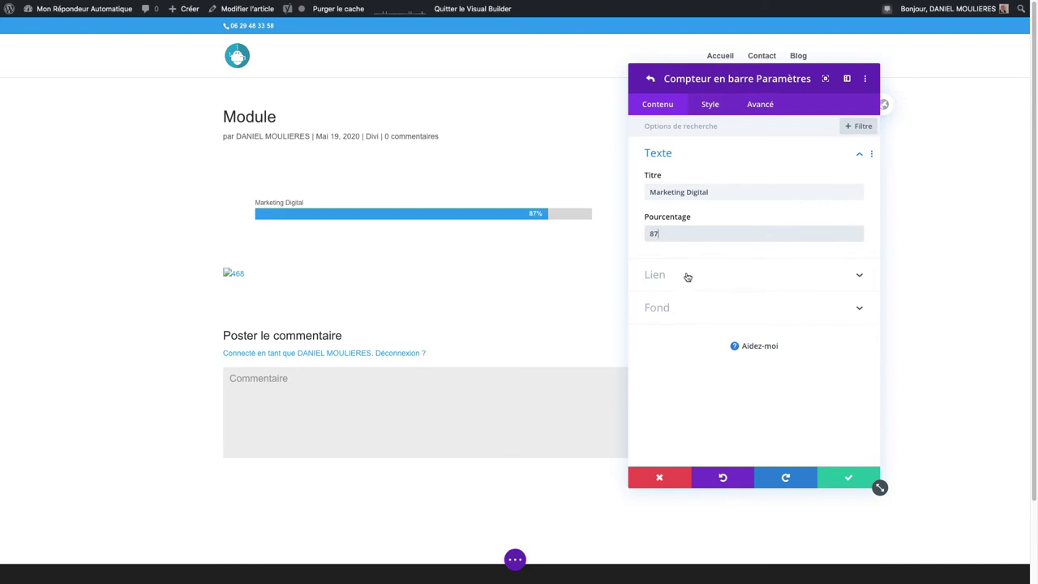
click(850, 477)
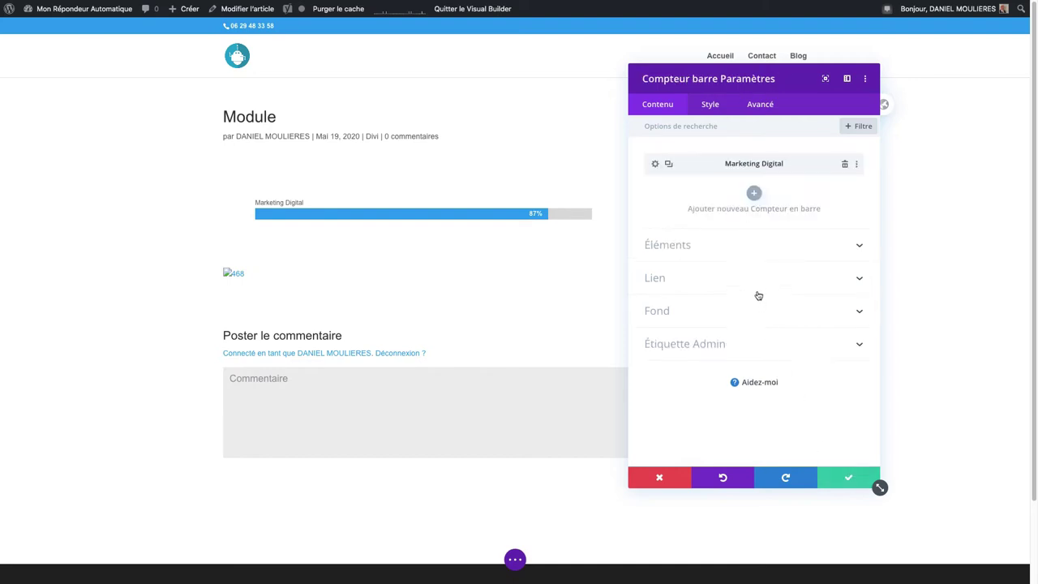
Reopen the Marketing Digital bar's settings, view its link options and open its background options.
click(655, 164)
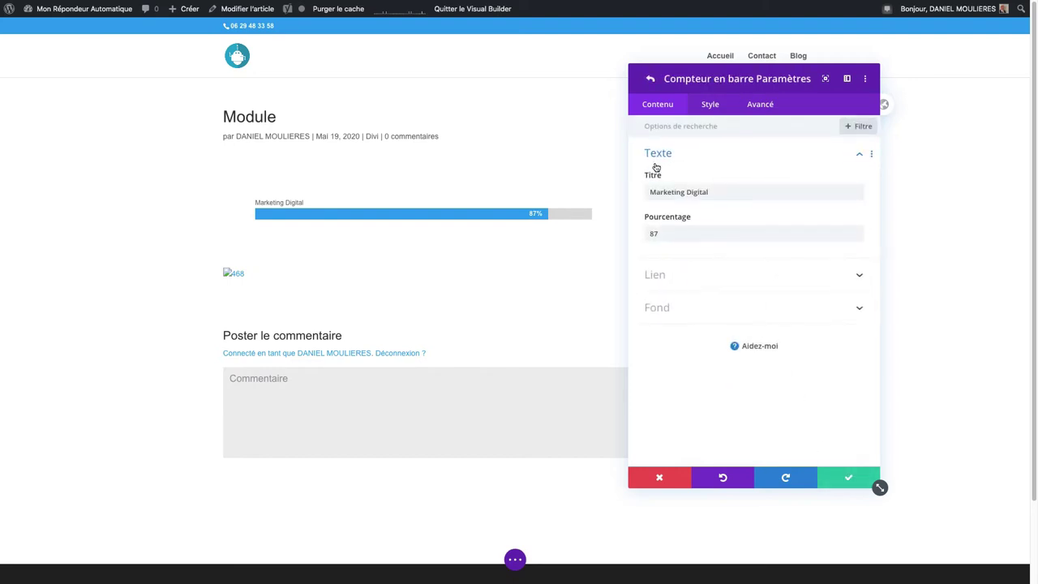
click(685, 276)
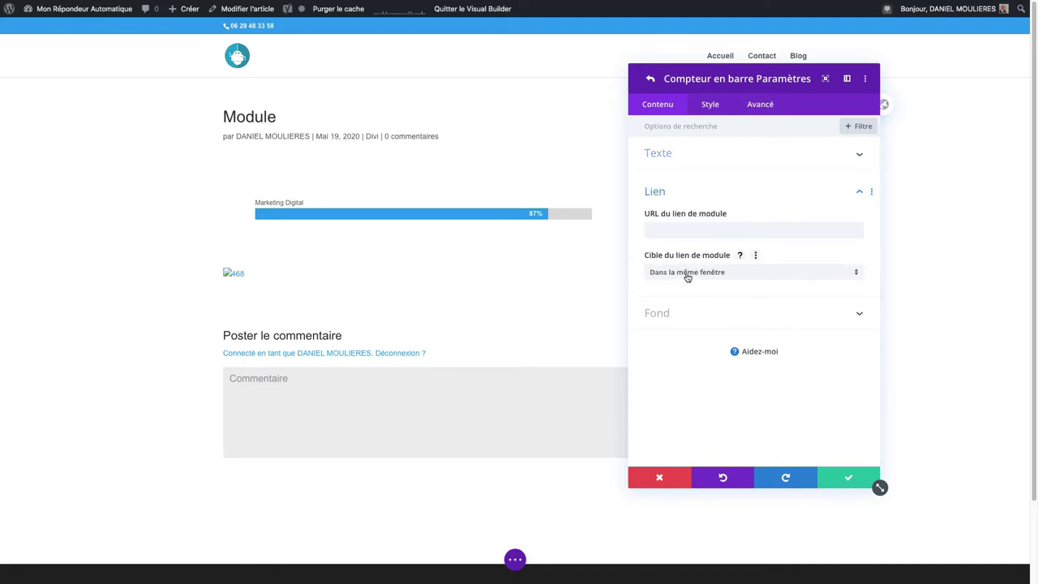
click(685, 317)
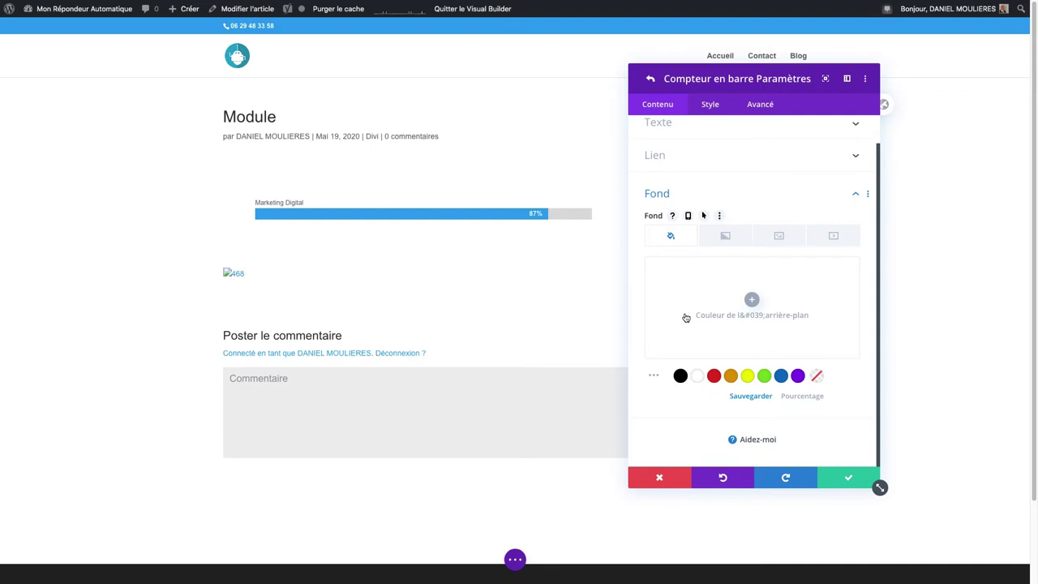
Try orange, yellow, green, blue and white as the bar's background colour, and clear the colour.
click(731, 378)
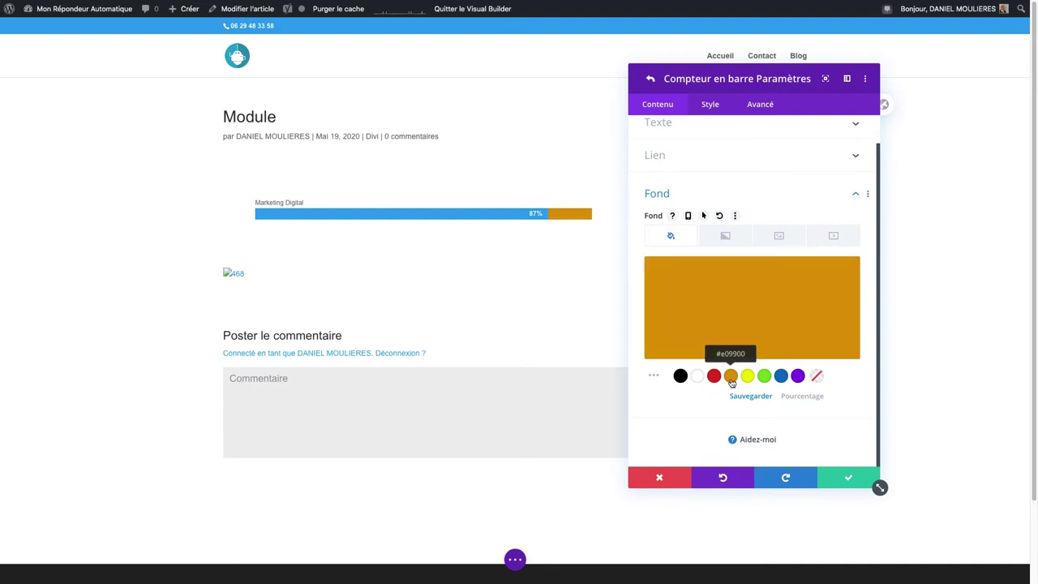
click(747, 378)
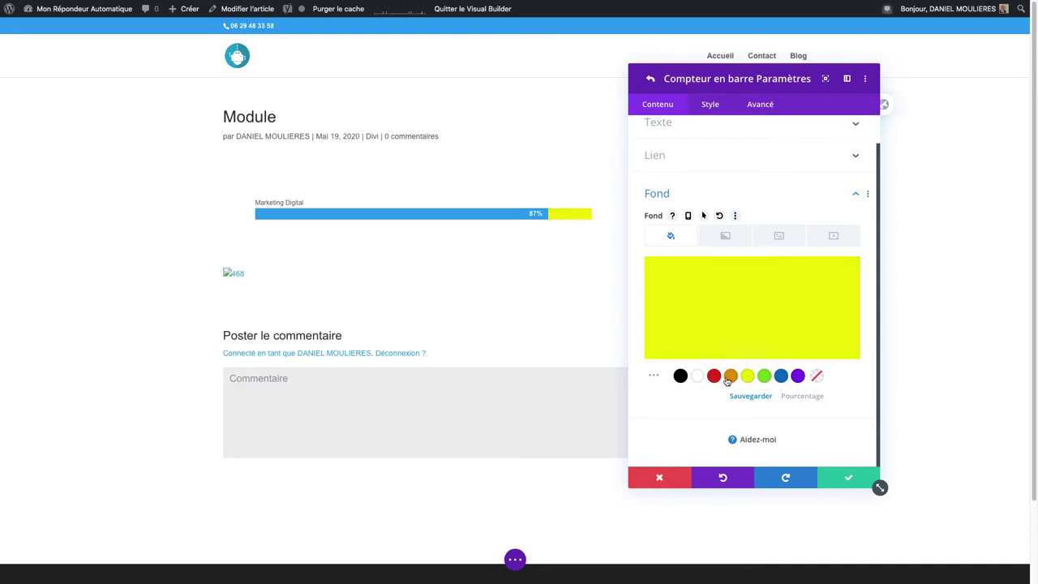
click(764, 376)
click(780, 376)
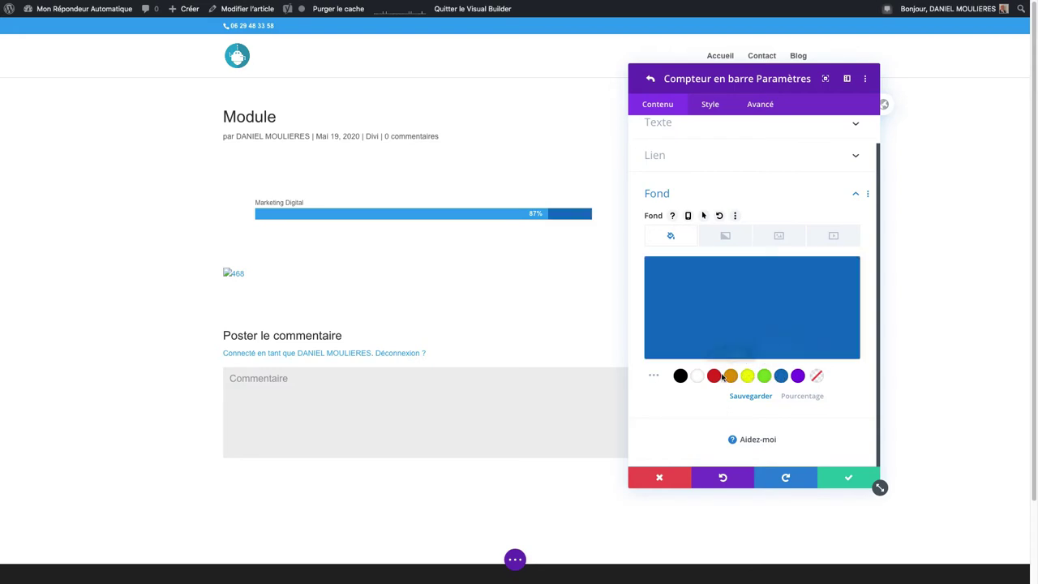
click(702, 377)
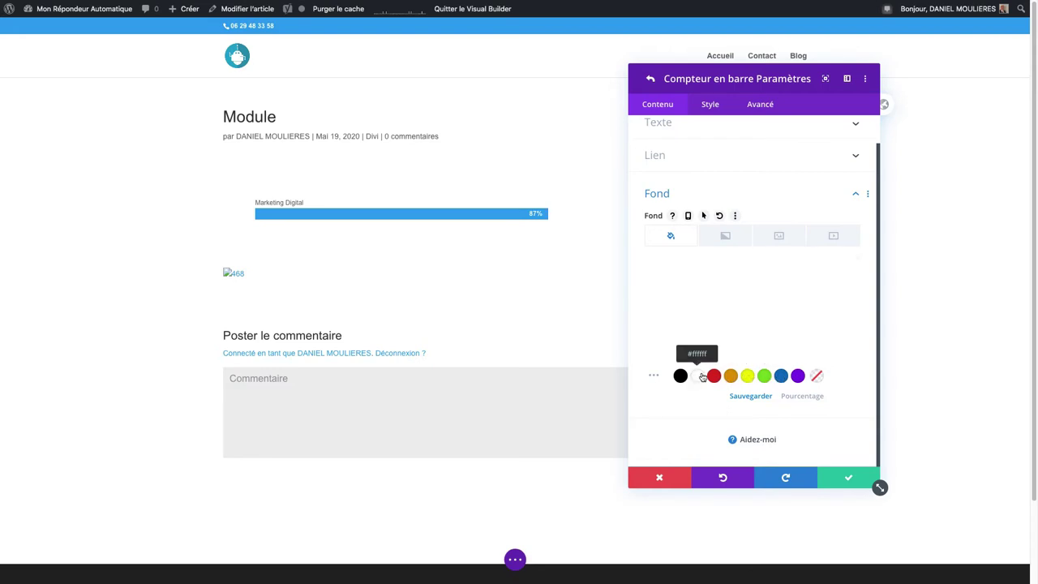
click(814, 378)
Set the bar's background colour to light grey #d6d6d6 from the extended palette, after trying a darker grey.
click(814, 378)
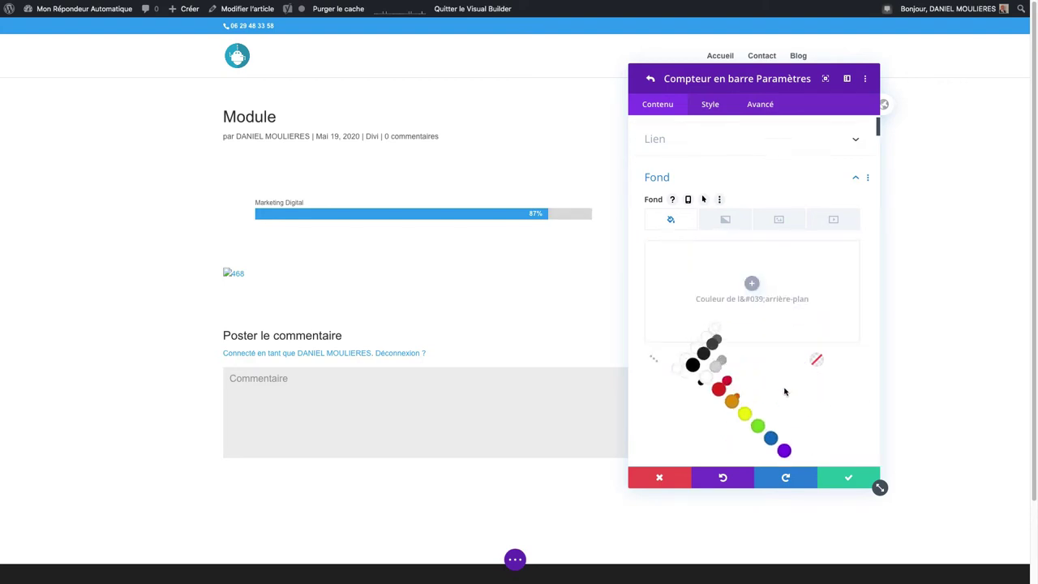
scroll(758, 363, down, 1)
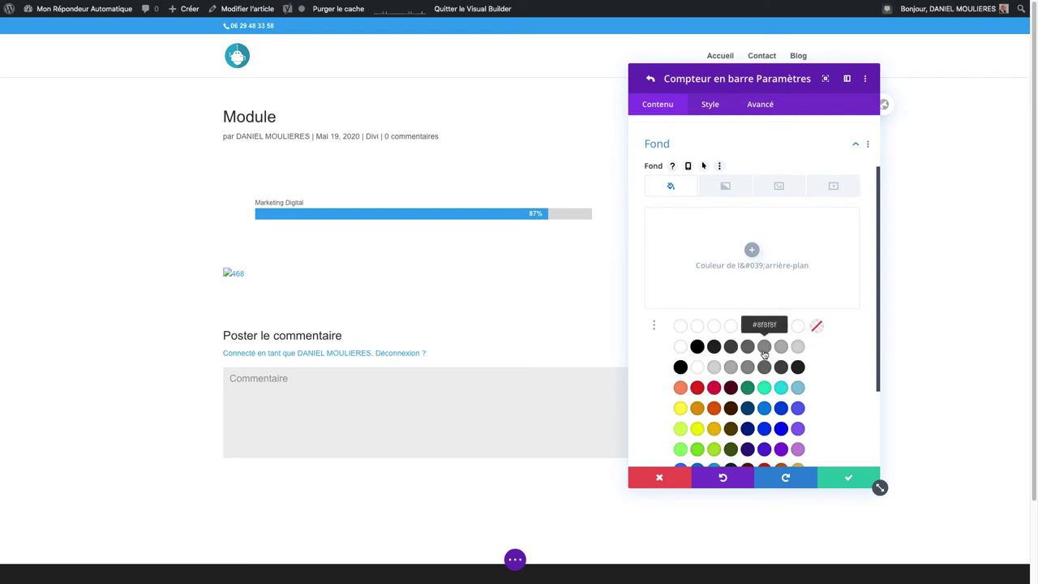
click(761, 365)
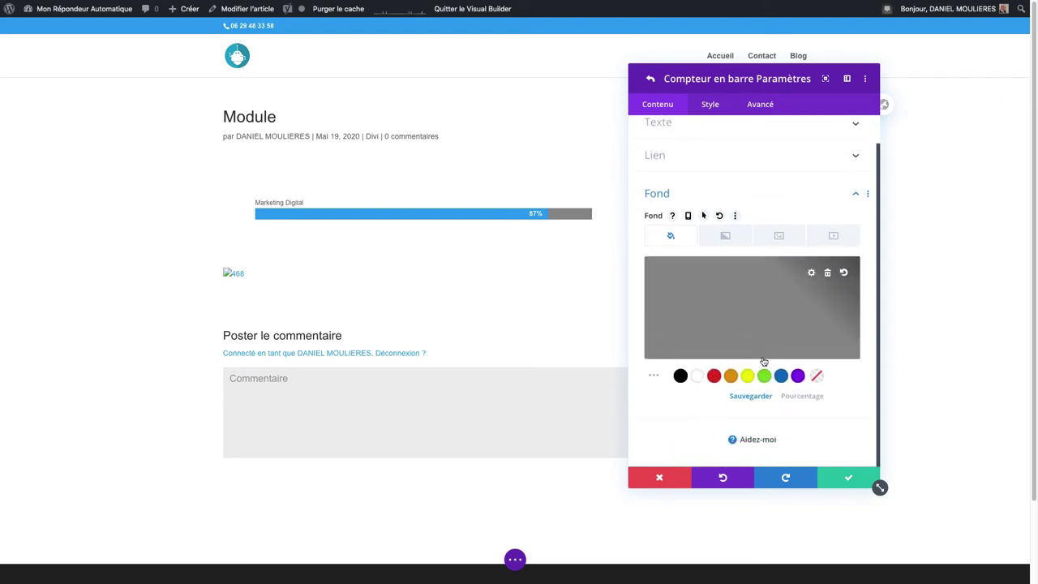
click(654, 375)
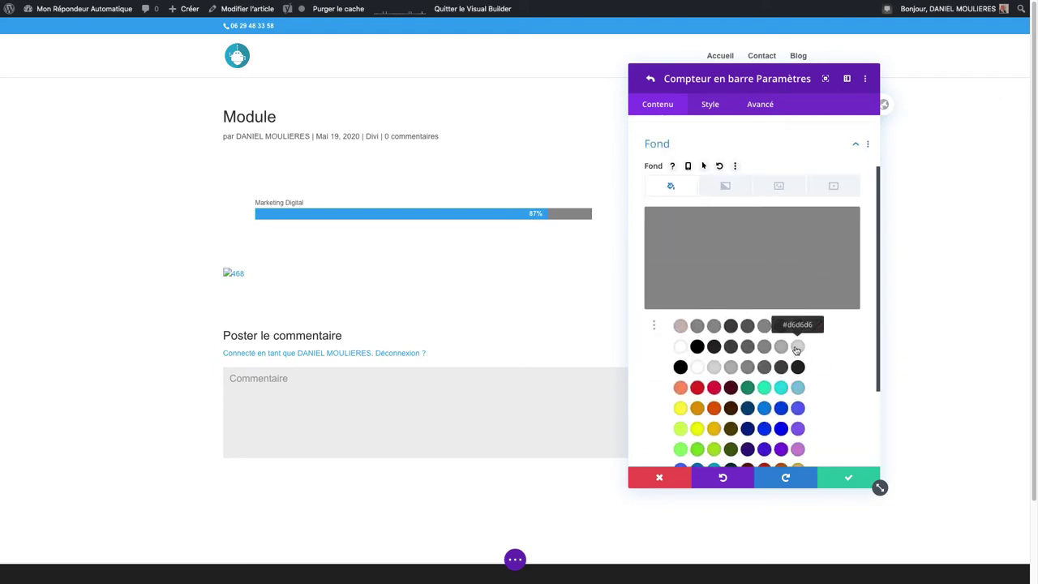
click(797, 346)
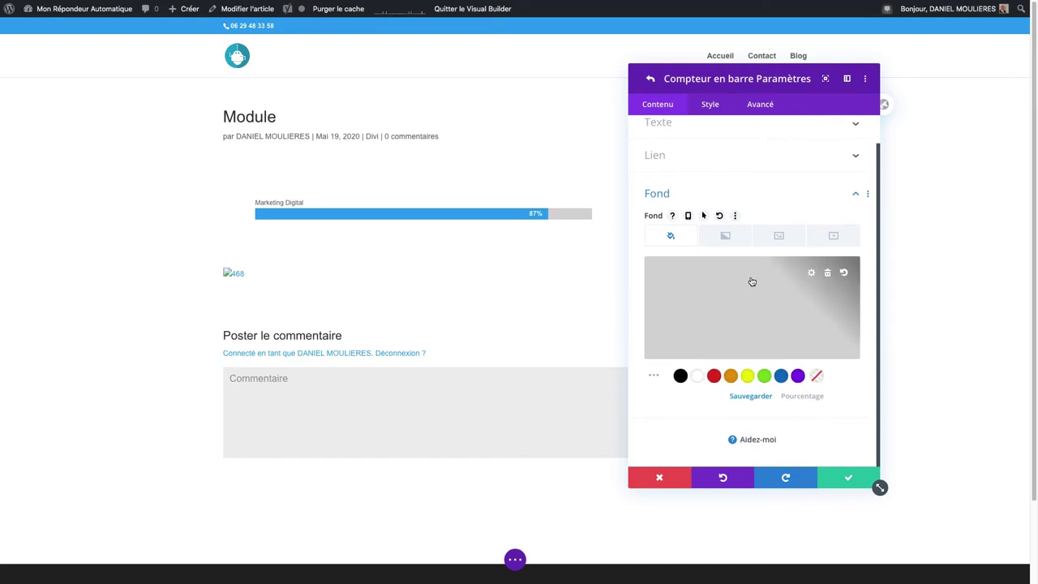
Try a background gradient on the bar and remove it.
click(725, 236)
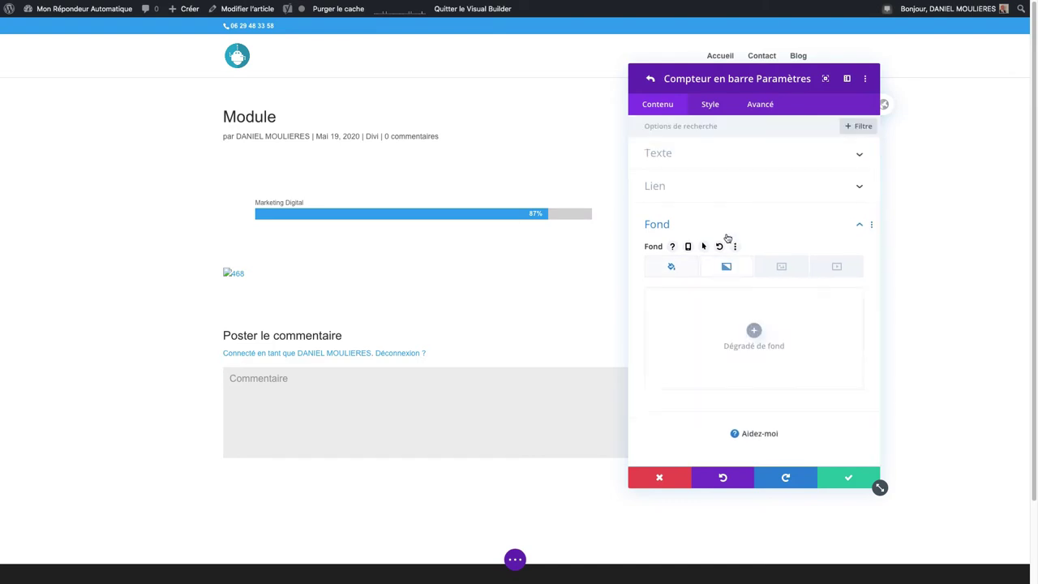
click(754, 330)
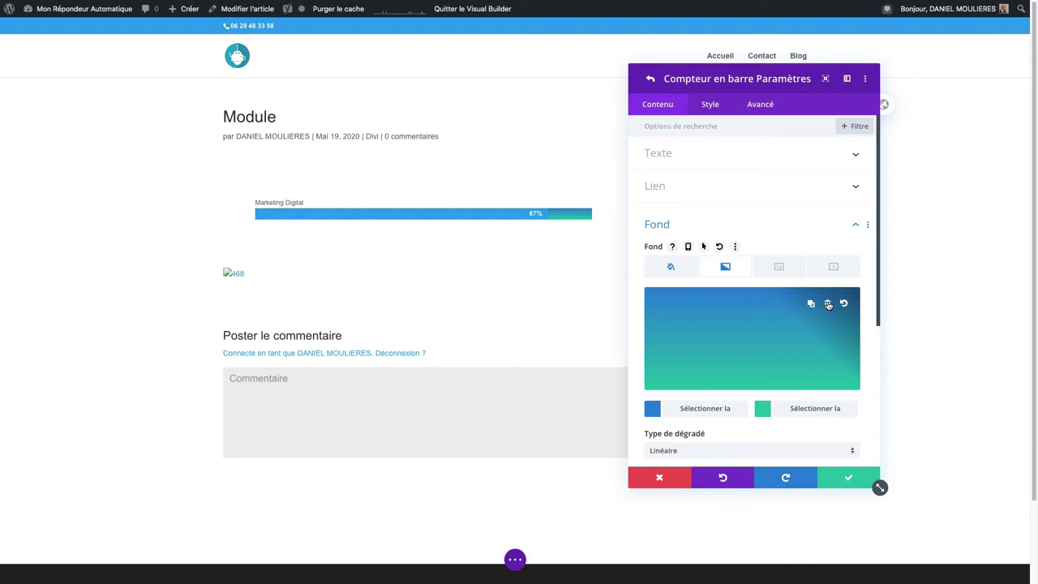
click(825, 303)
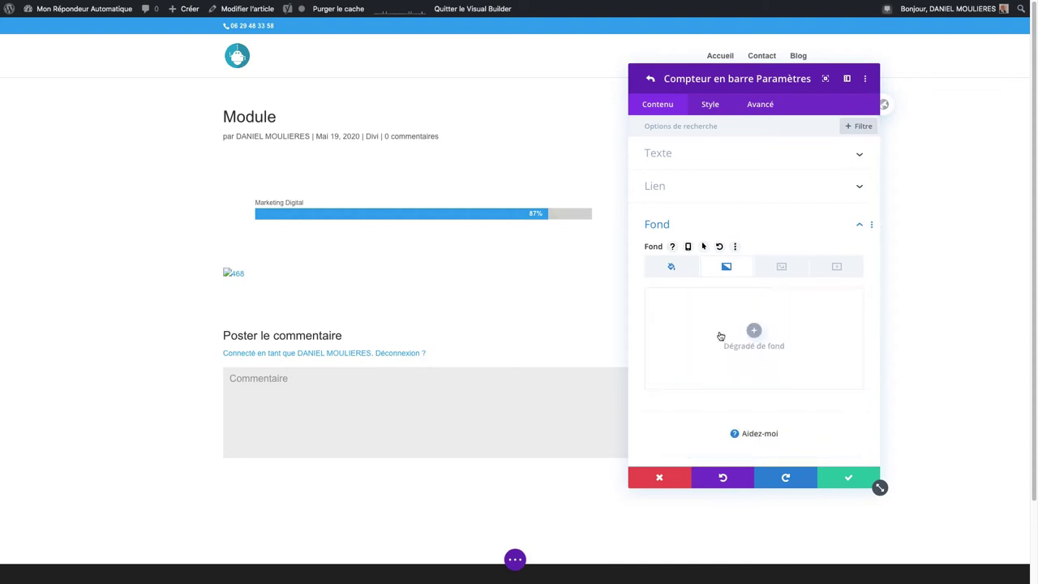
Look at the bar's background image and video options and return to the background colour.
click(786, 271)
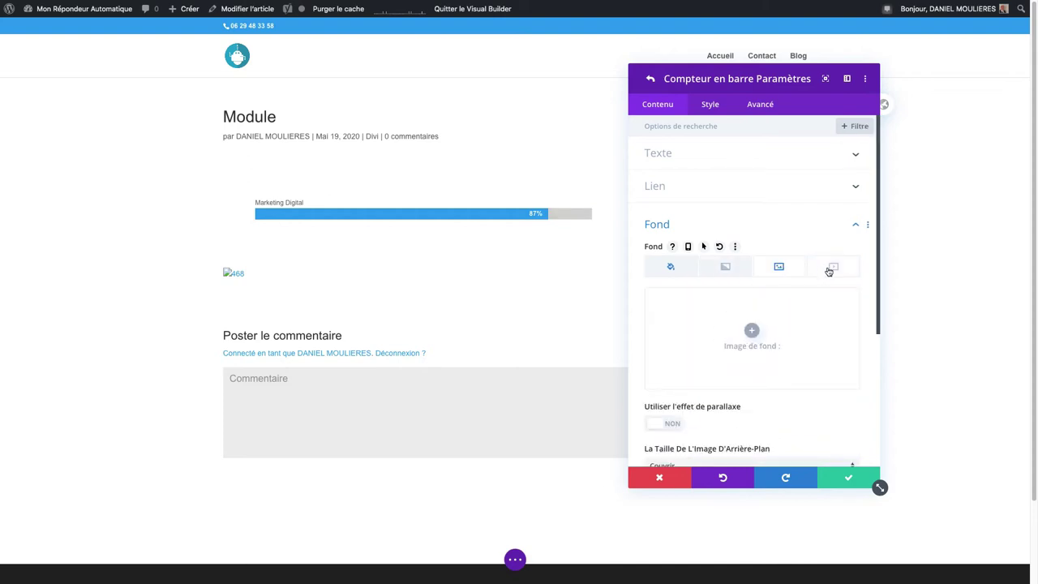
click(829, 270)
click(671, 270)
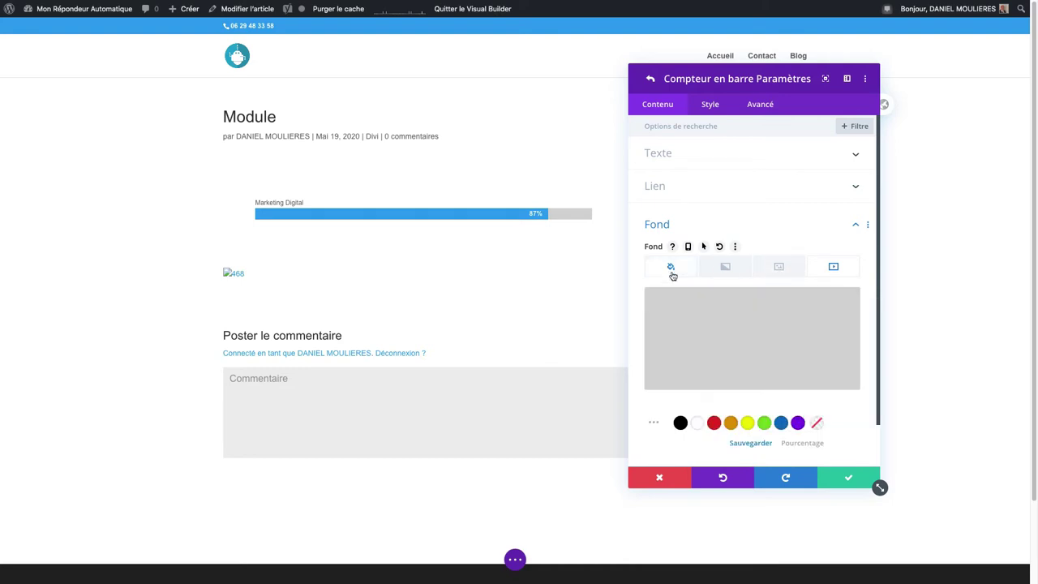
mouse_move(742, 338)
scroll(743, 339, down, 1)
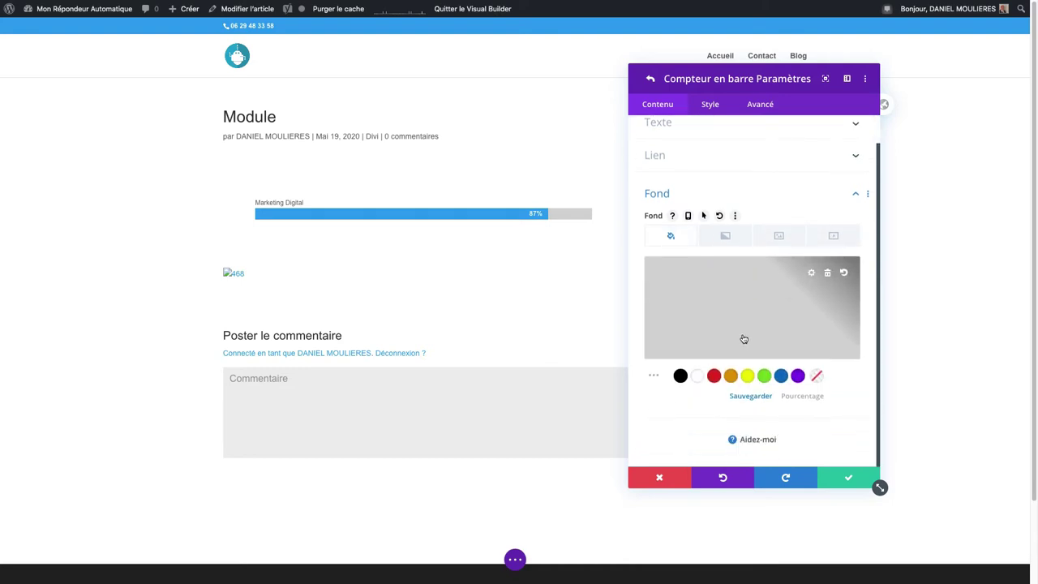
In the bar's style settings, try black and settle on the dark blue swatch for the filled part of the bar.
click(710, 104)
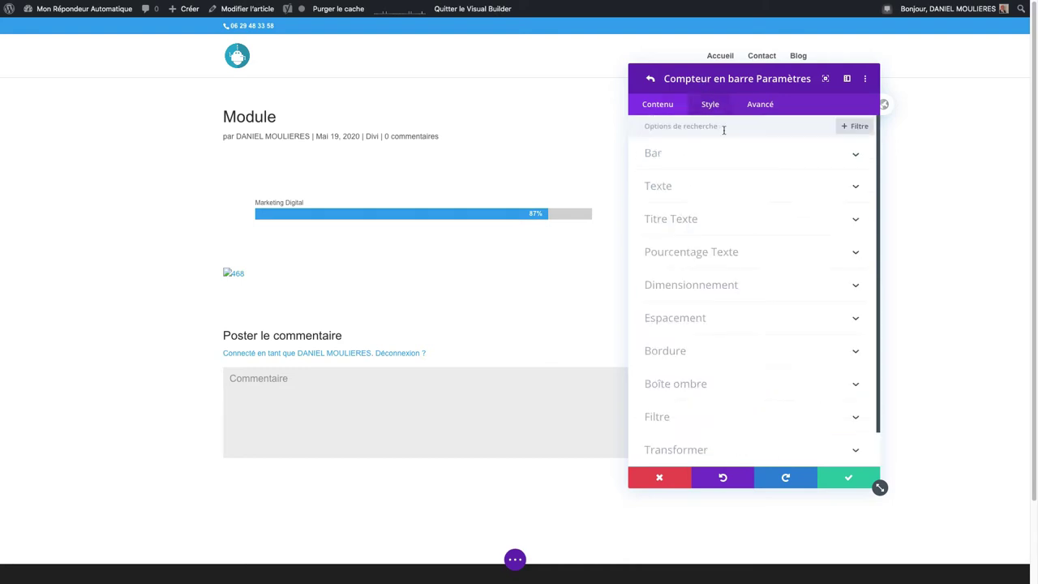
click(679, 161)
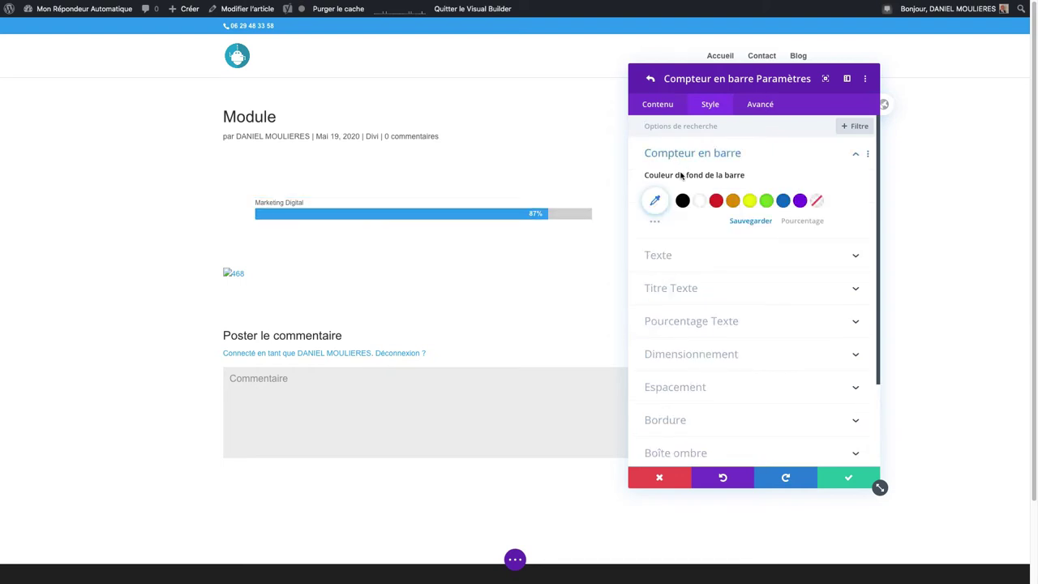
mouse_move(683, 180)
click(682, 200)
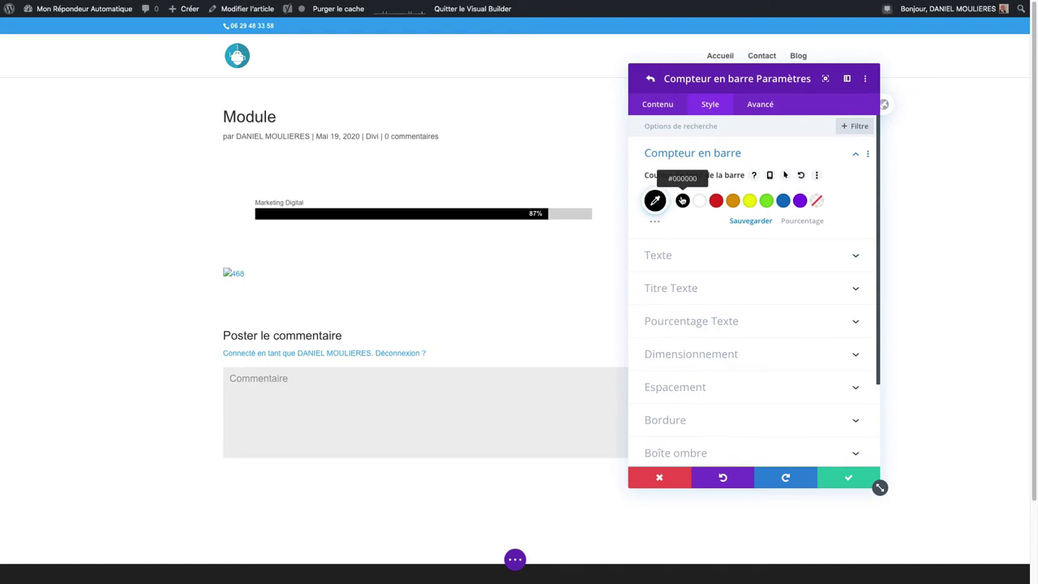
click(783, 201)
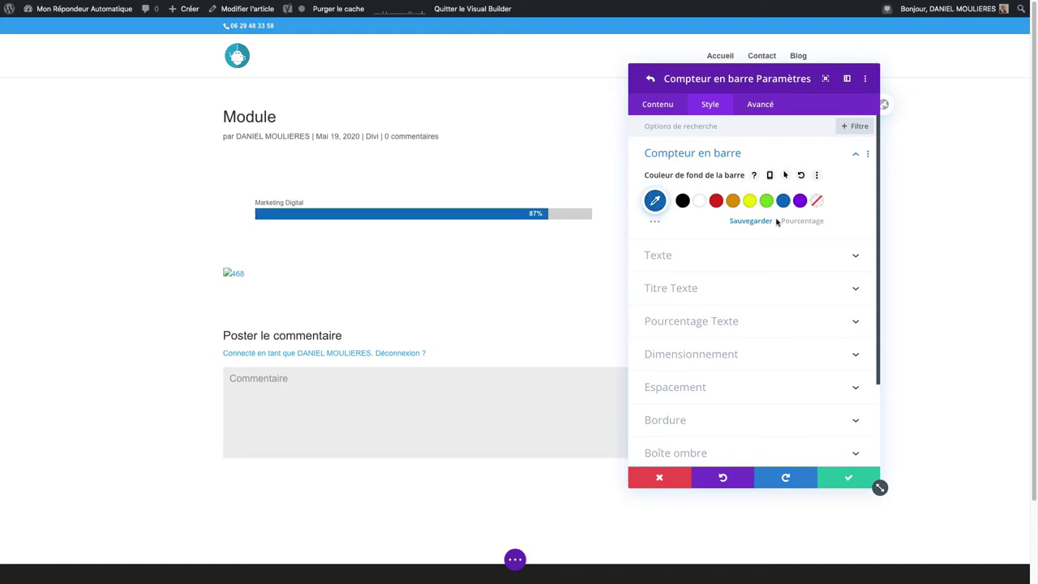
Try centre alignment for the bar's text and set it to left alignment.
click(670, 256)
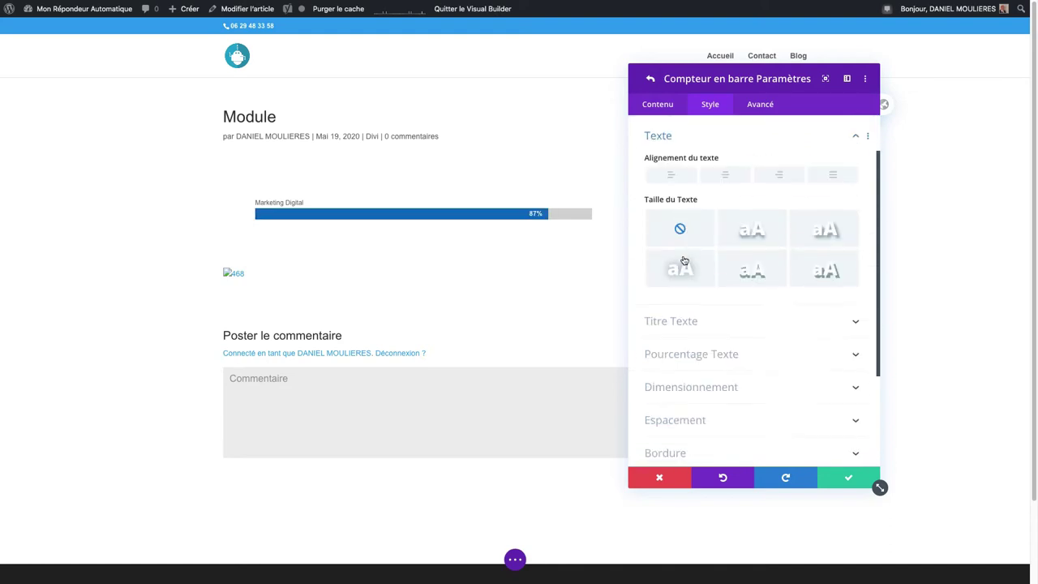
click(726, 172)
click(672, 172)
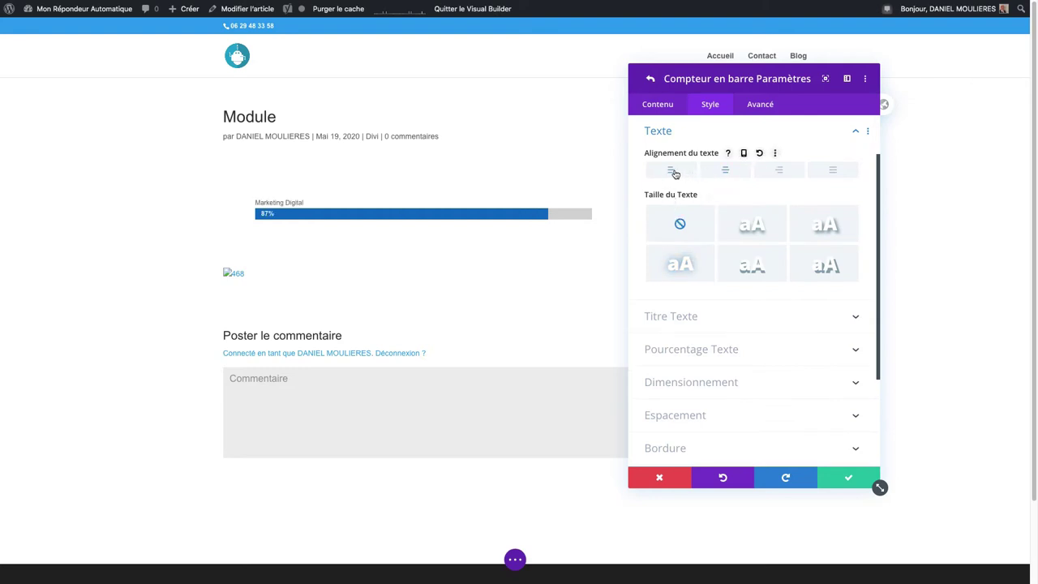
Set the bar's title text size to 16px and review the remaining title text options.
click(694, 318)
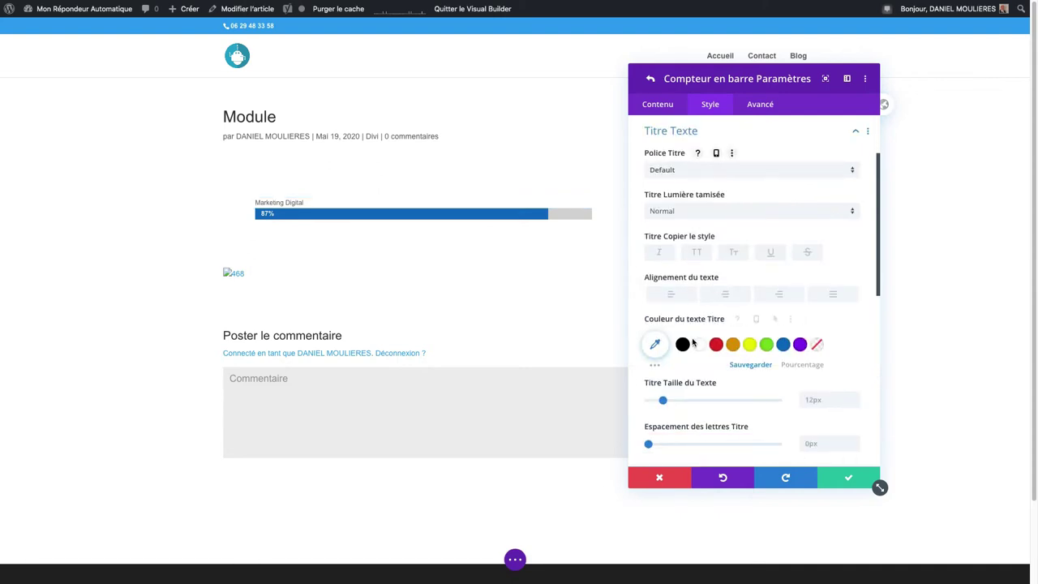
drag(663, 400, 667, 400)
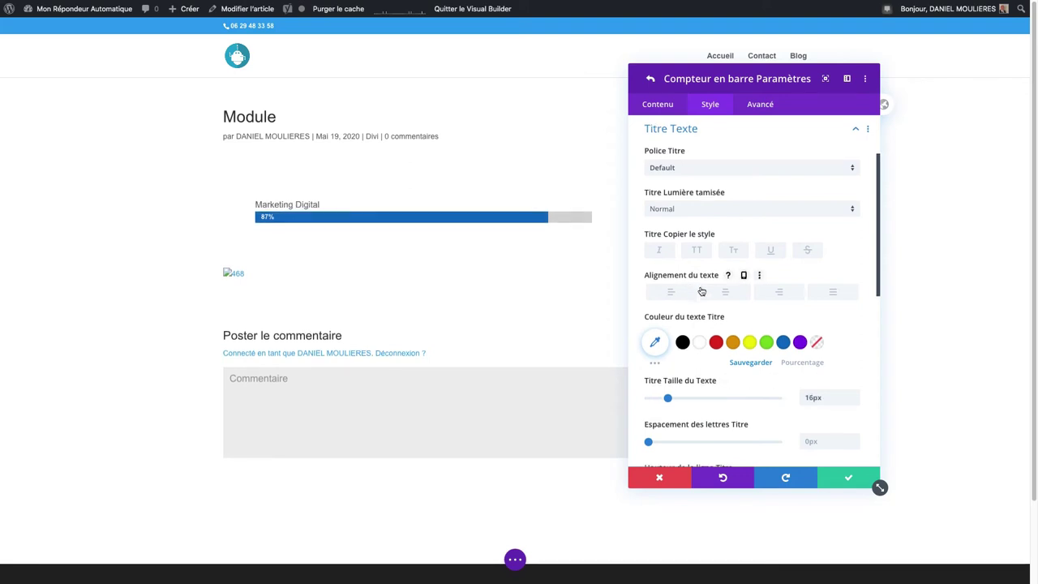
scroll(701, 292, down, 1)
scroll(701, 292, down, 1)
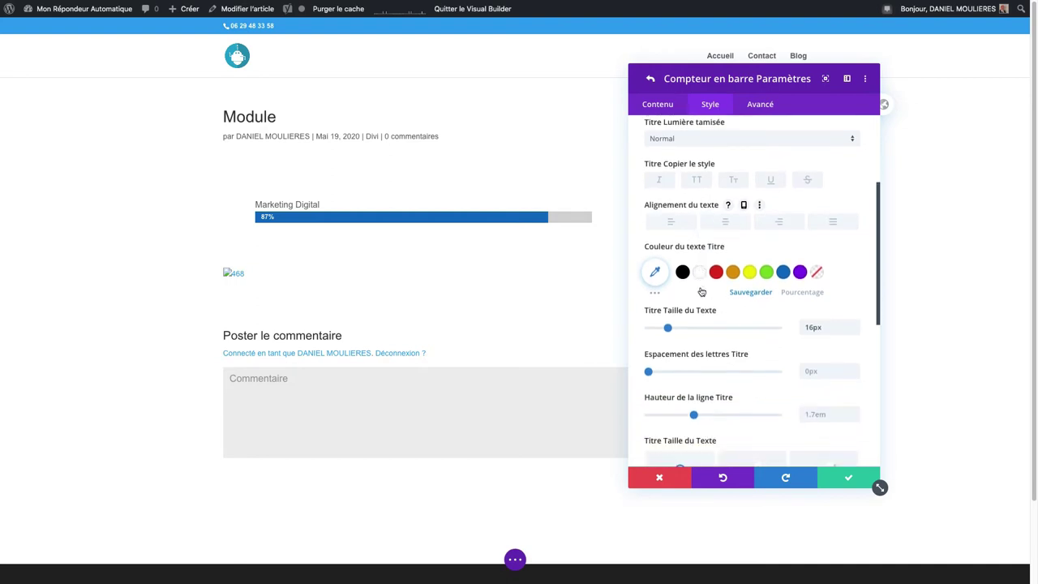
scroll(702, 292, down, 1)
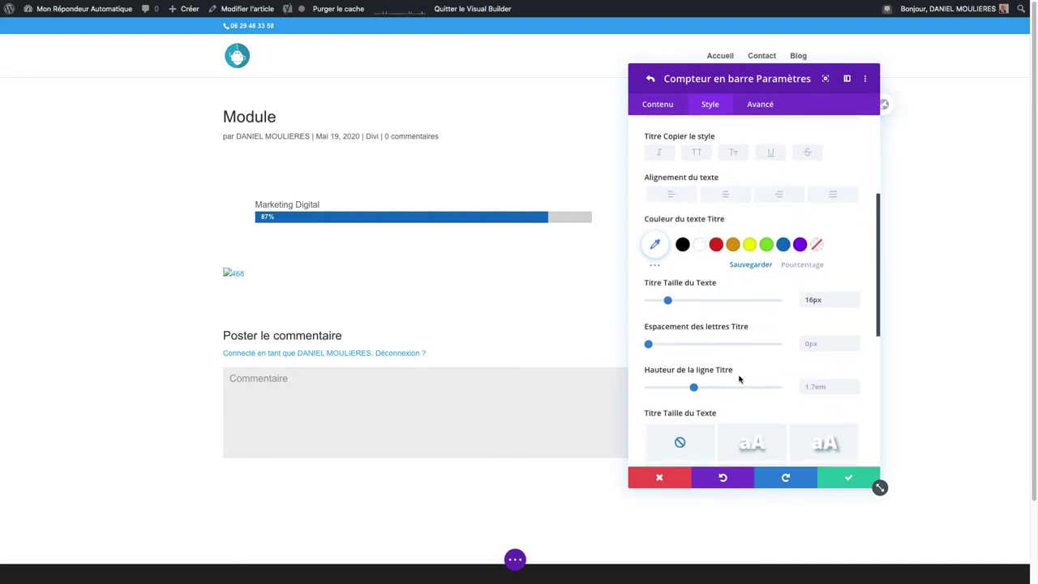
Set the bar's title text colour to black and review the remaining title text options.
click(682, 244)
scroll(735, 382, down, 1)
scroll(735, 379, down, 4)
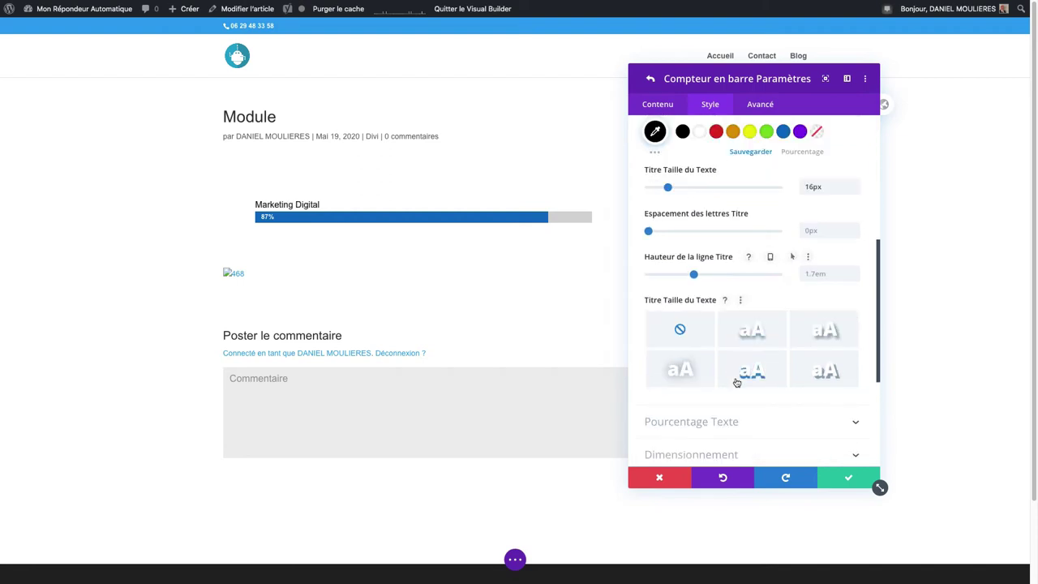
In the percentage text settings, try red, settle on white for the text colour, and set the text size to 18px.
click(723, 341)
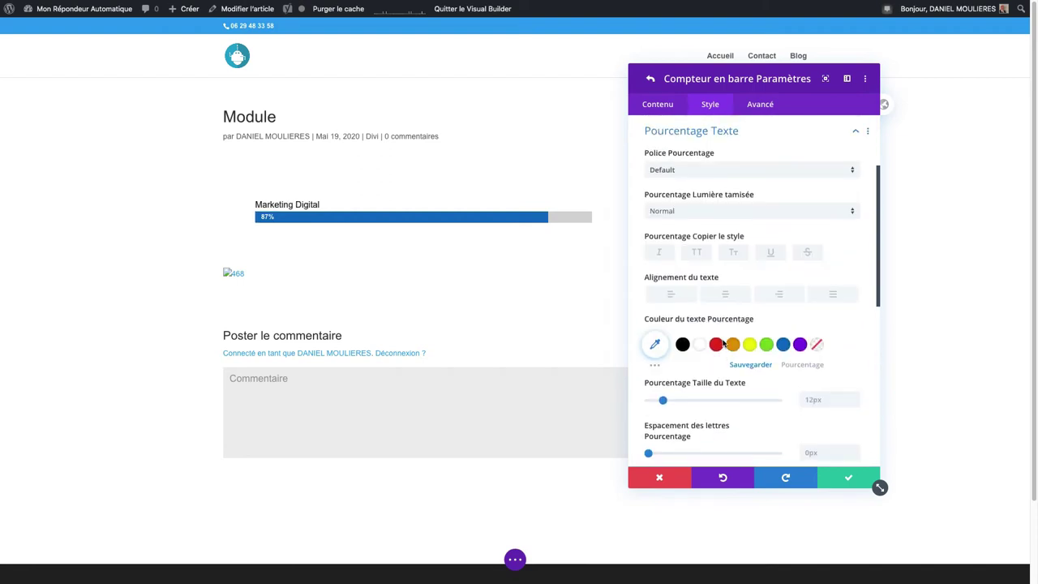
scroll(718, 342, down, 1)
click(716, 319)
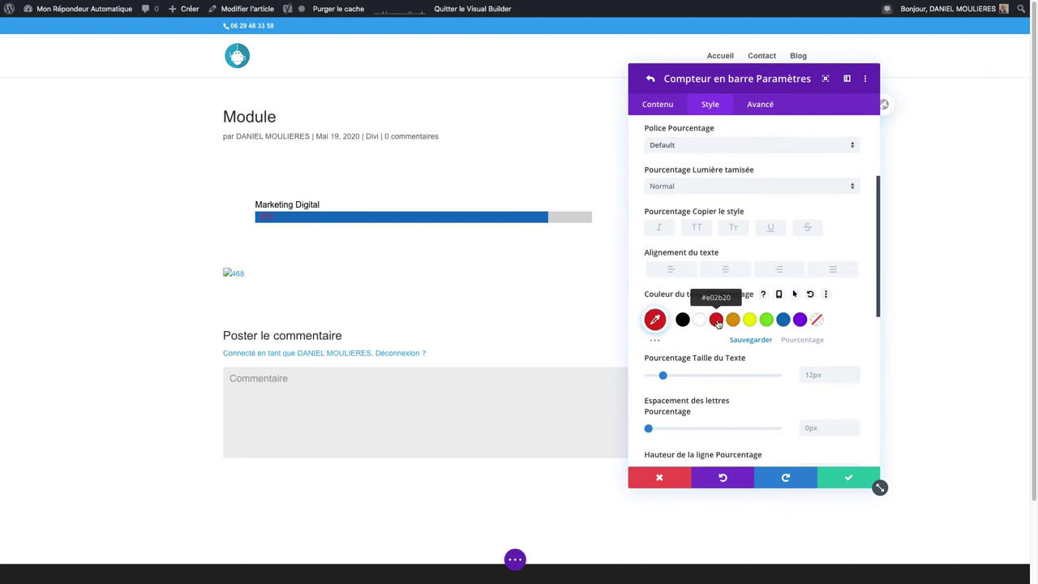
click(696, 322)
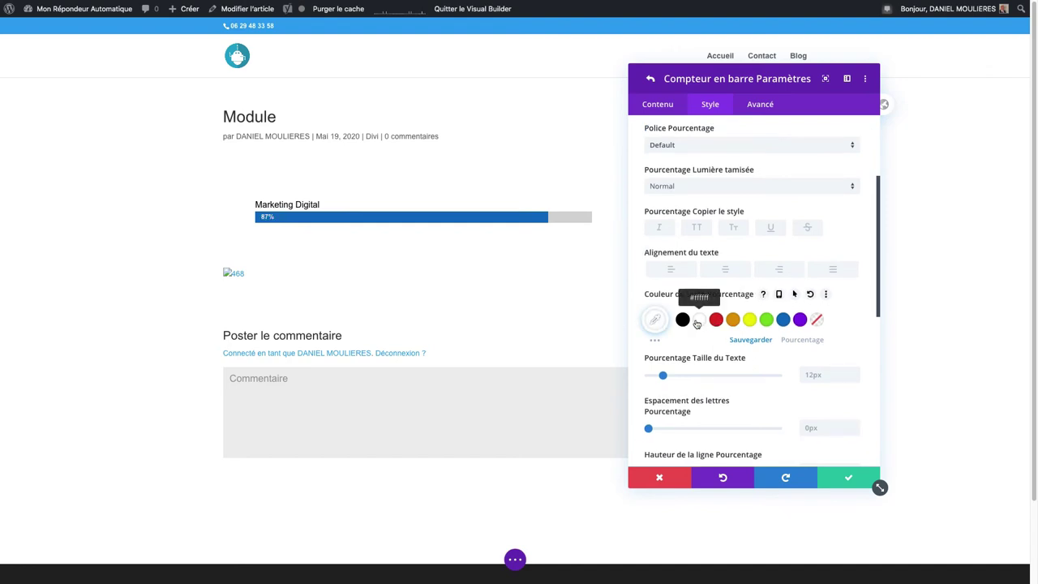
drag(662, 375, 670, 376)
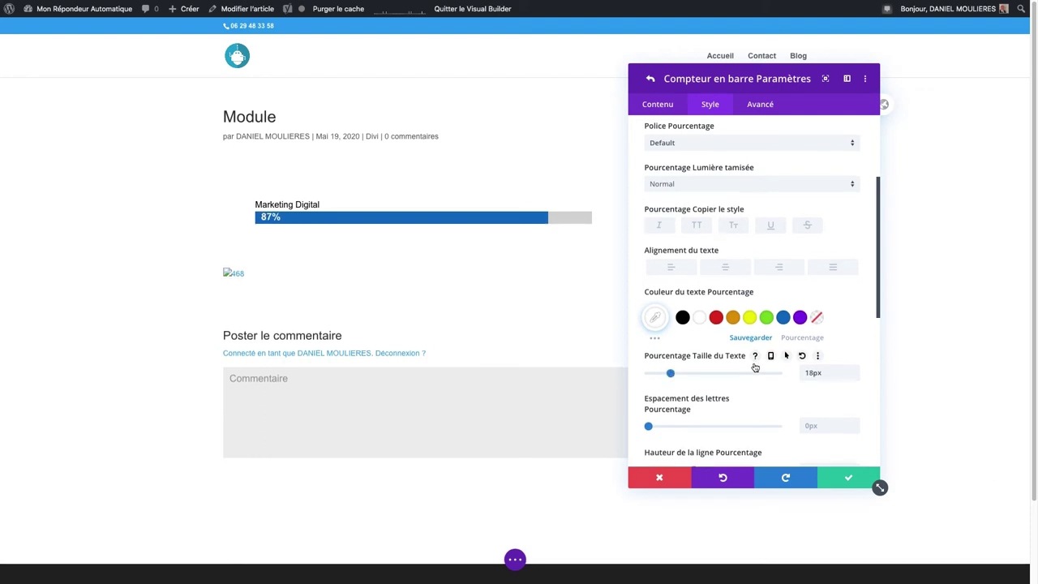
Try a line height of 1.8em for the percentage text and return it to 1.7em.
scroll(754, 366, down, 3)
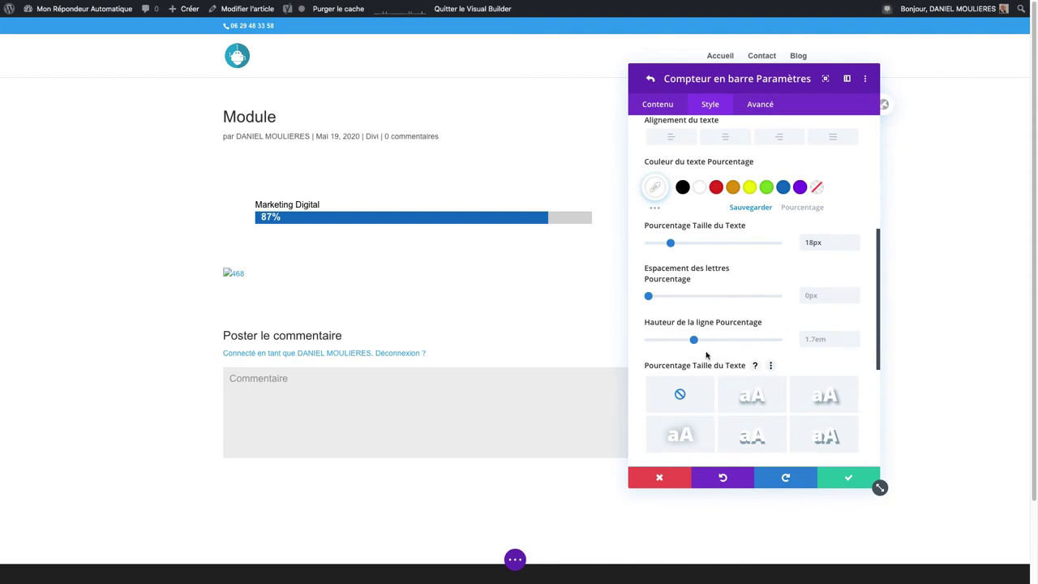
drag(694, 340, 698, 341)
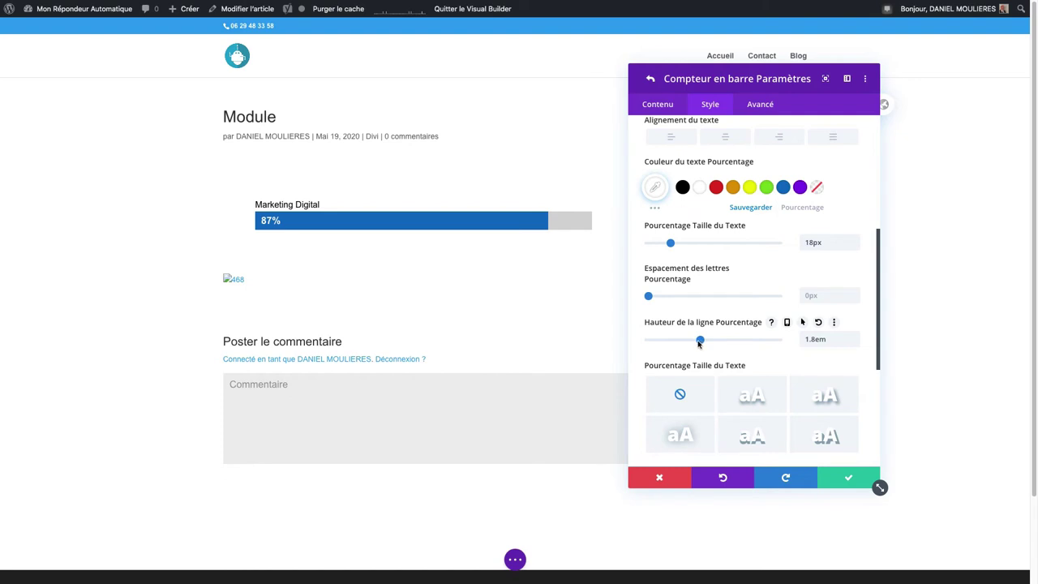
drag(698, 342, 694, 343)
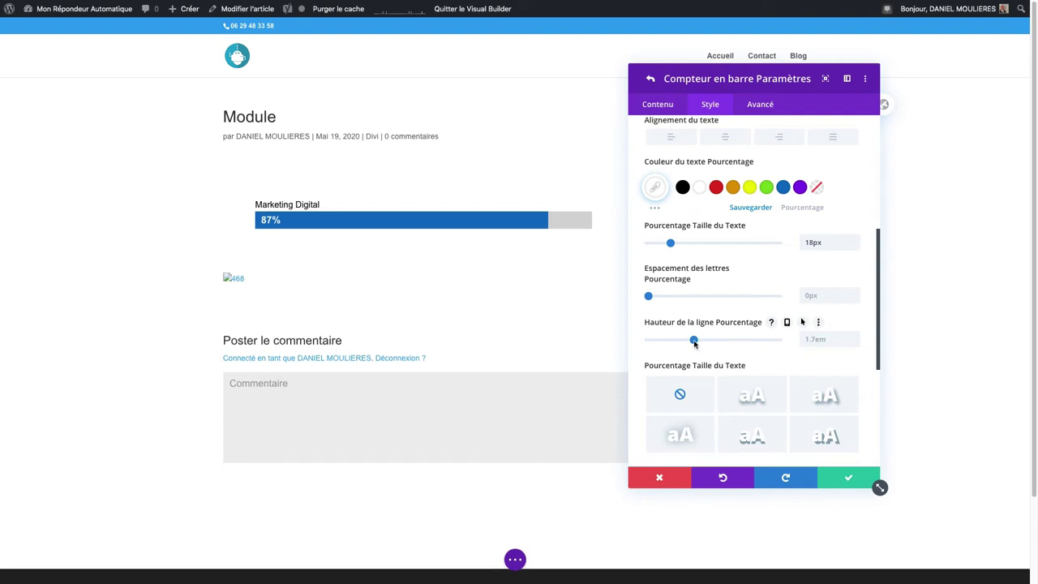
In the sizing settings, try a 61% width with centre and right alignment, and finish with left alignment and a 100% width.
scroll(718, 334, down, 5)
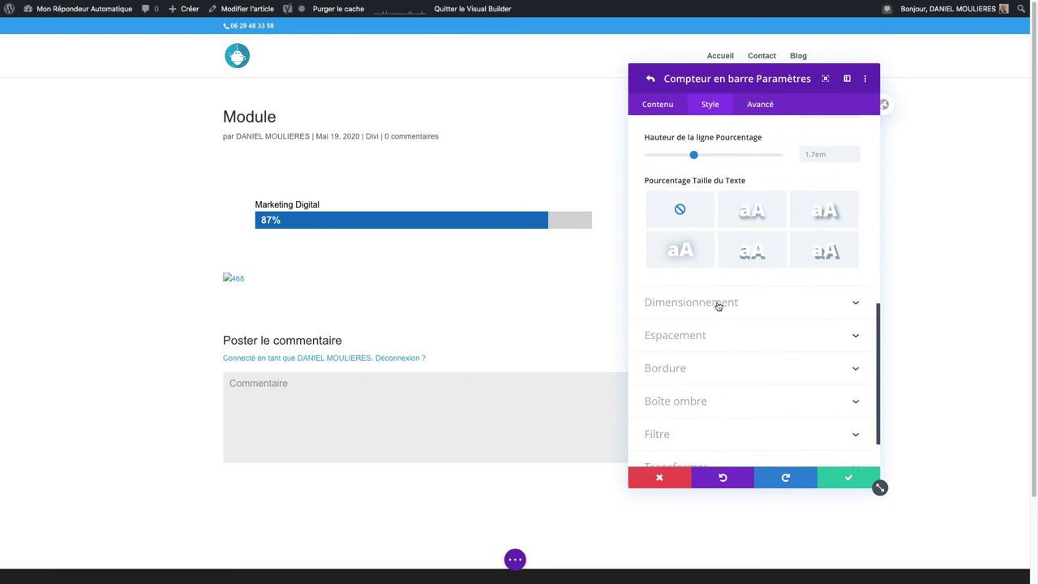
click(719, 303)
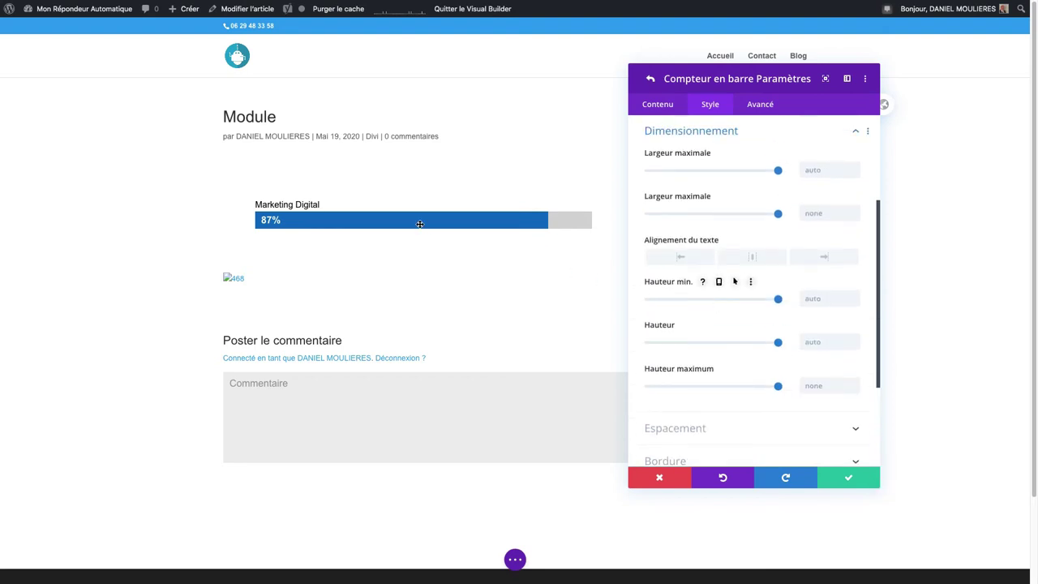
drag(777, 172, 802, 178)
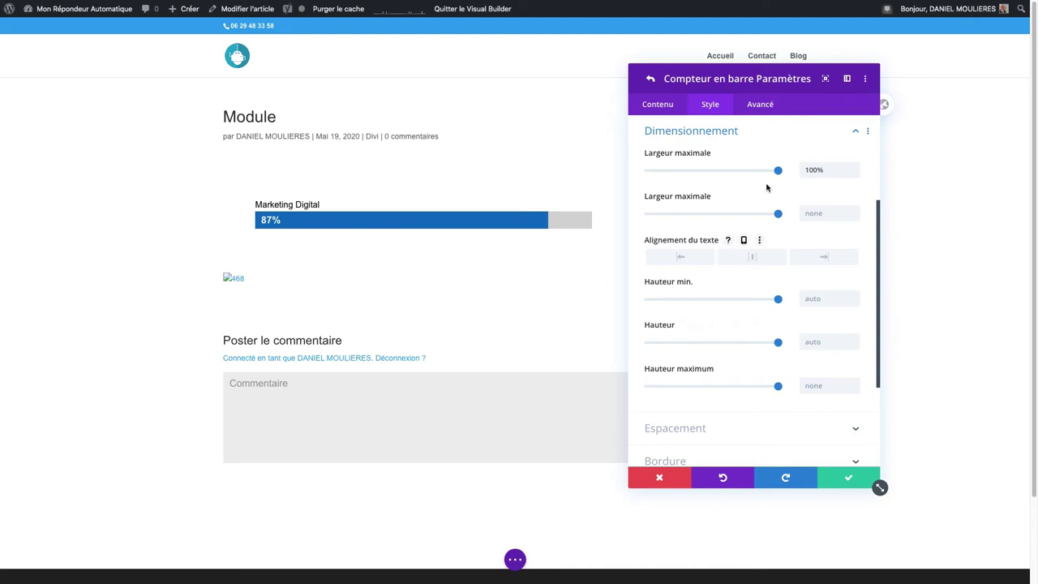
drag(777, 170, 727, 171)
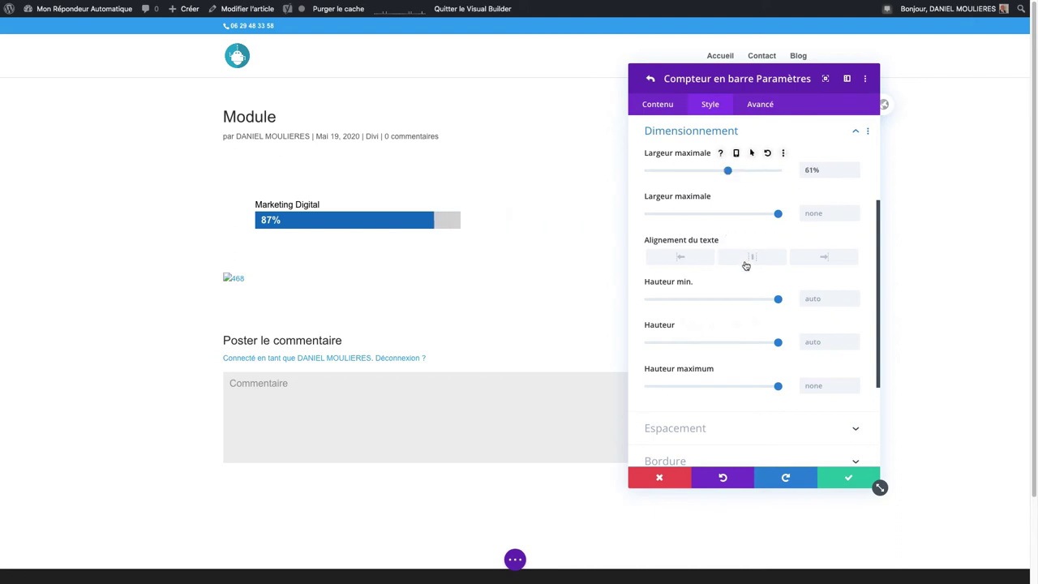
click(751, 258)
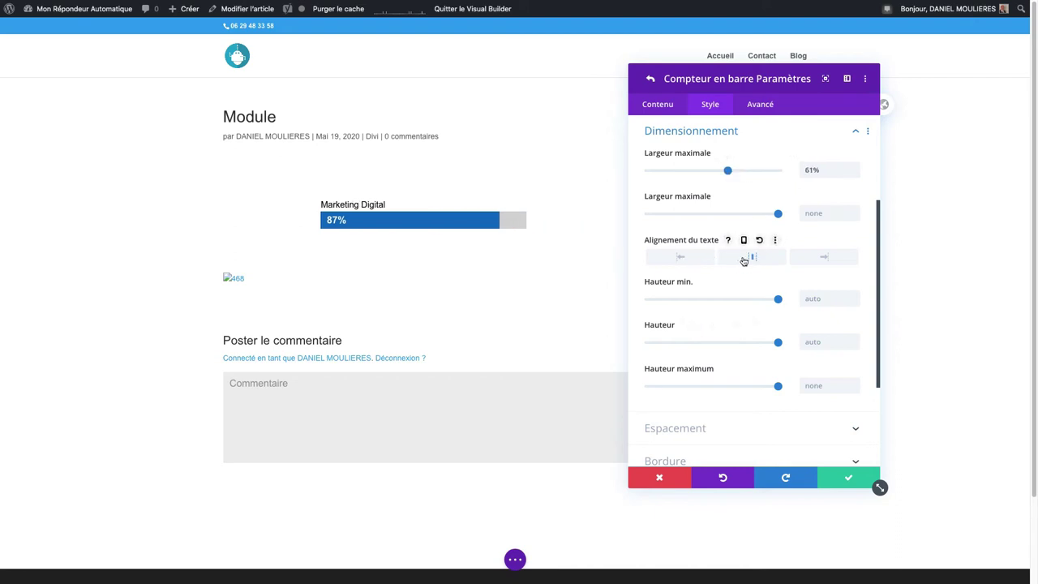
click(829, 258)
click(704, 260)
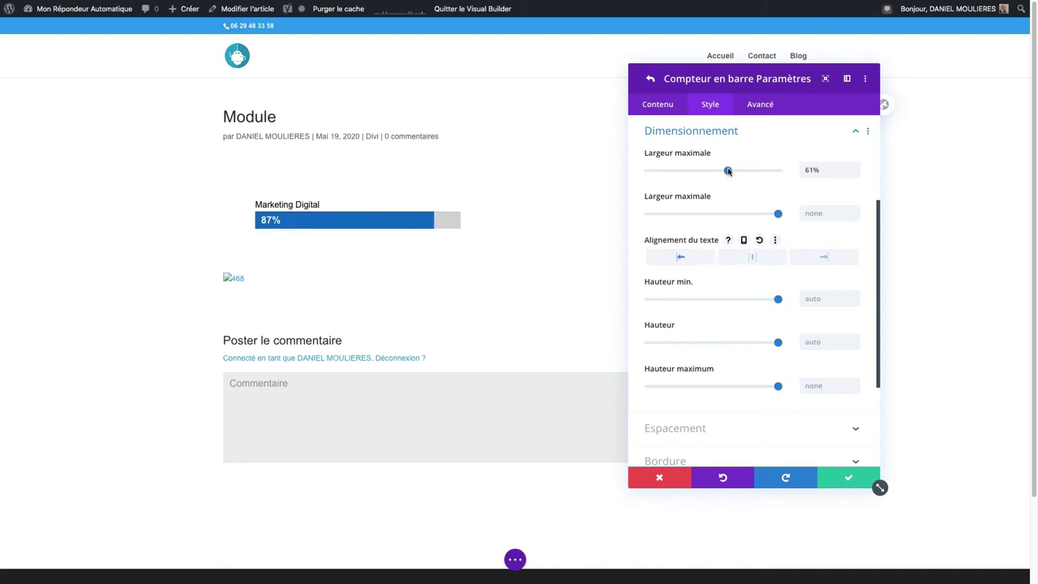
drag(727, 171, 790, 174)
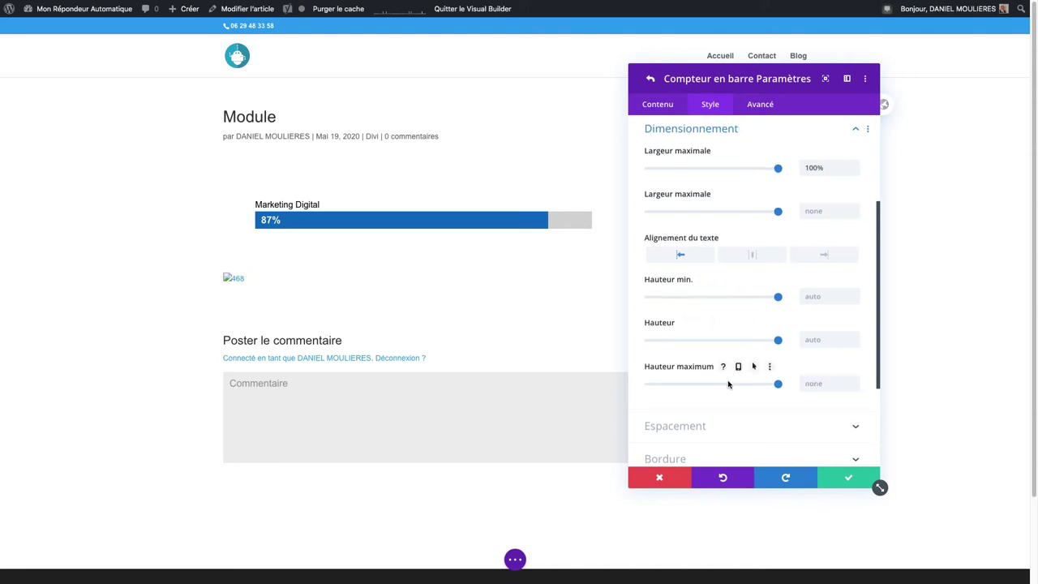
In the spacing settings, set the bar's left inner padding to 40px.
scroll(729, 384, down, 3)
click(715, 291)
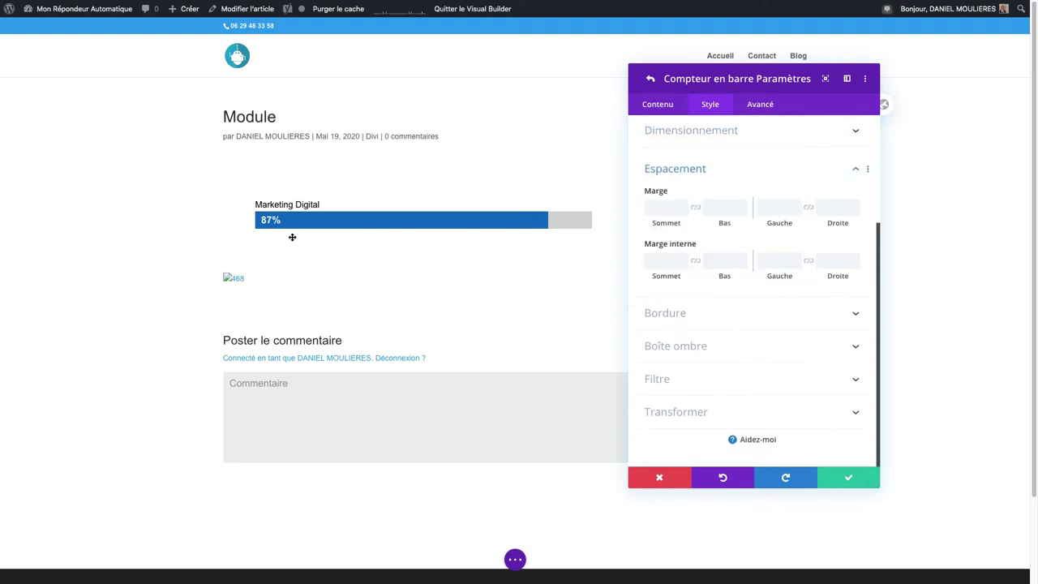
click(771, 262)
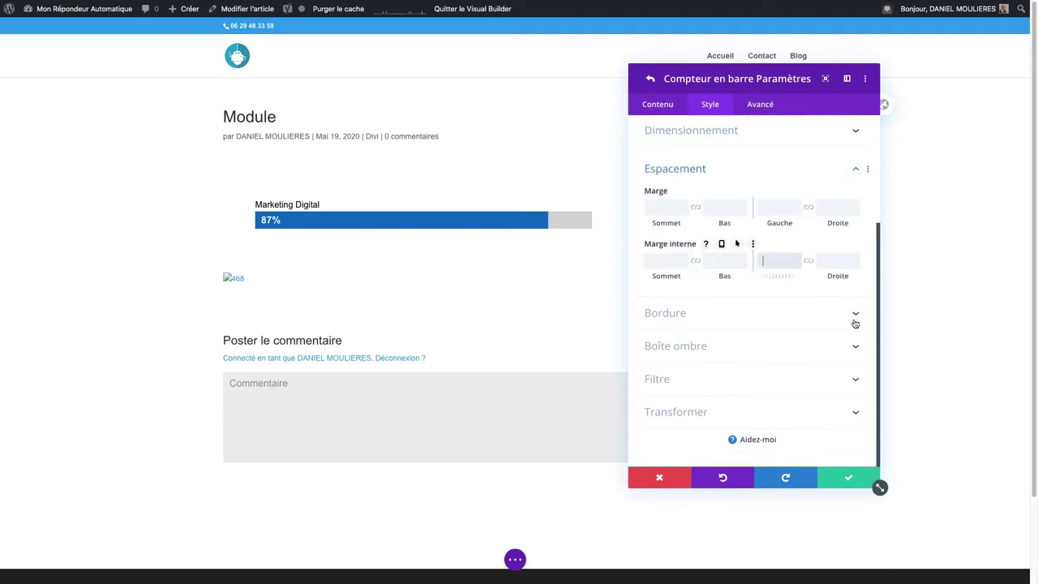
text(40)
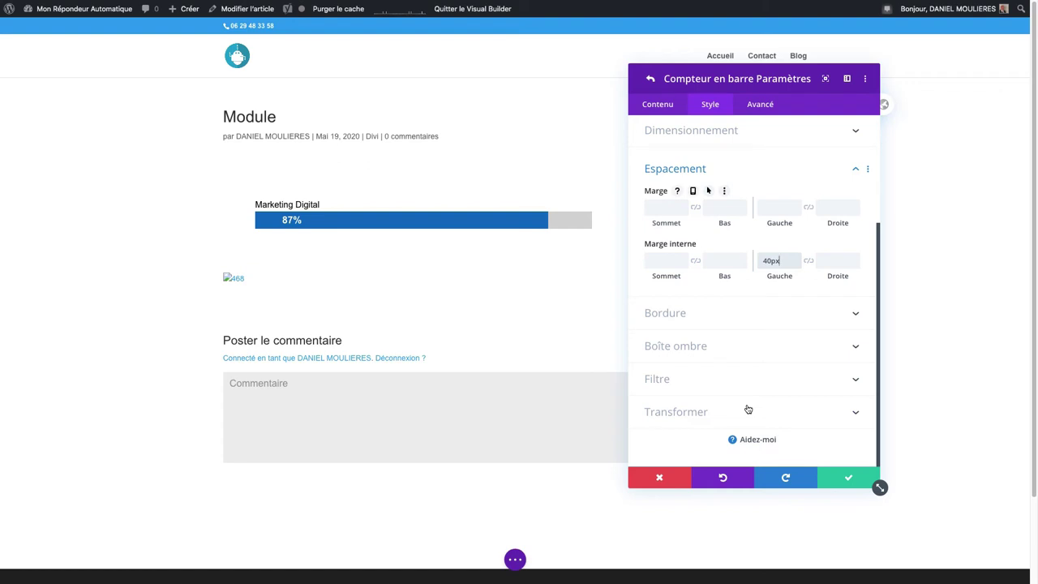
Try a 15px top margin on the bar and clear it again.
click(669, 206)
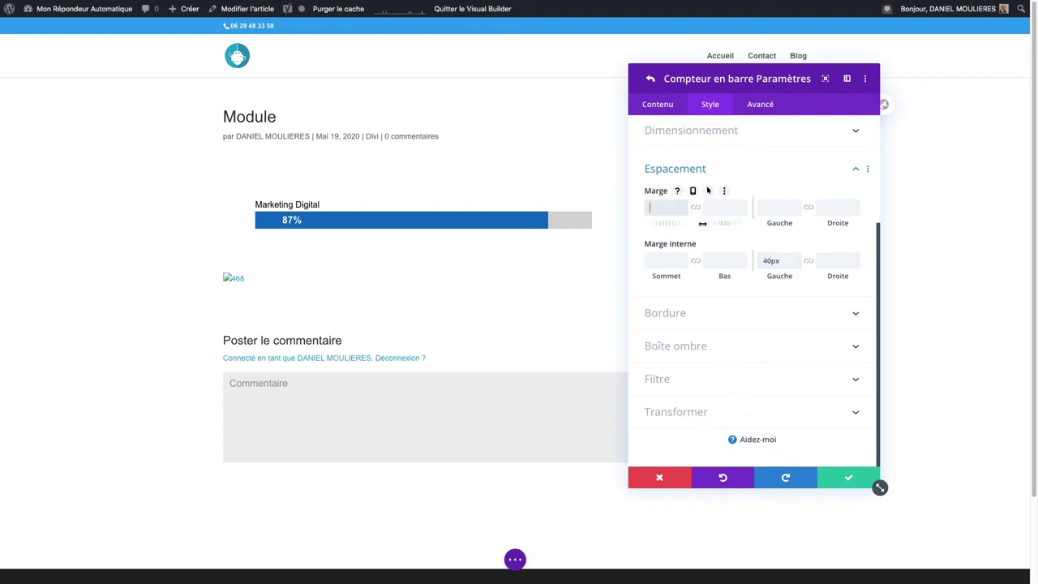
text(15px)
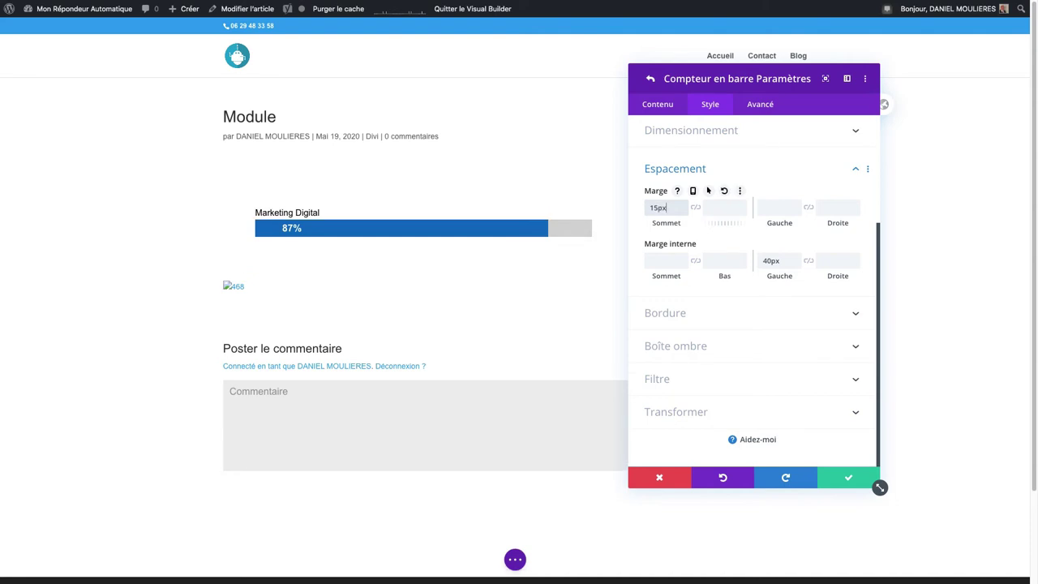
key(BackSpace)
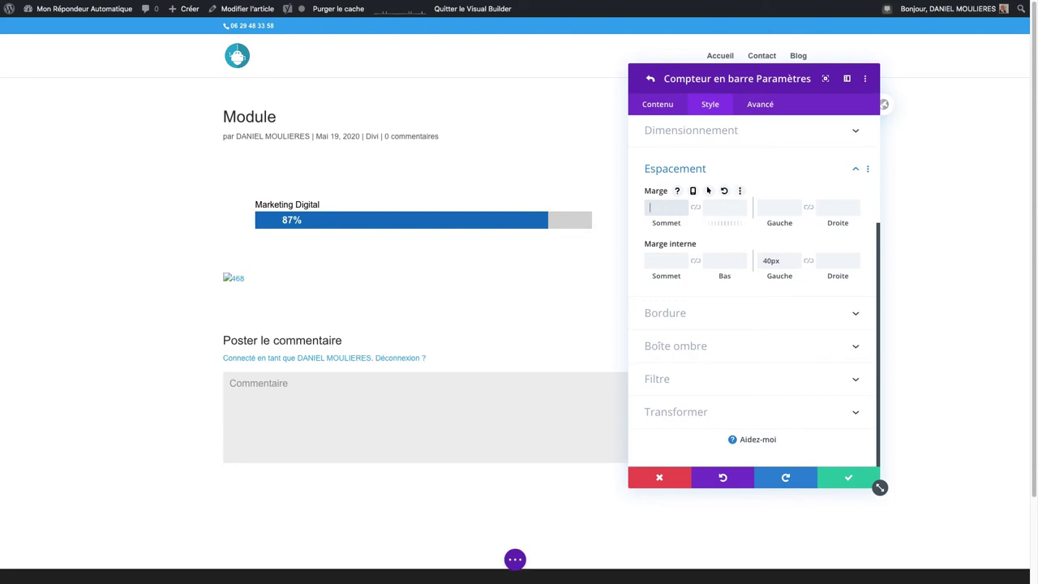
Try a 1px border around the bar, coloured red and then black.
click(720, 322)
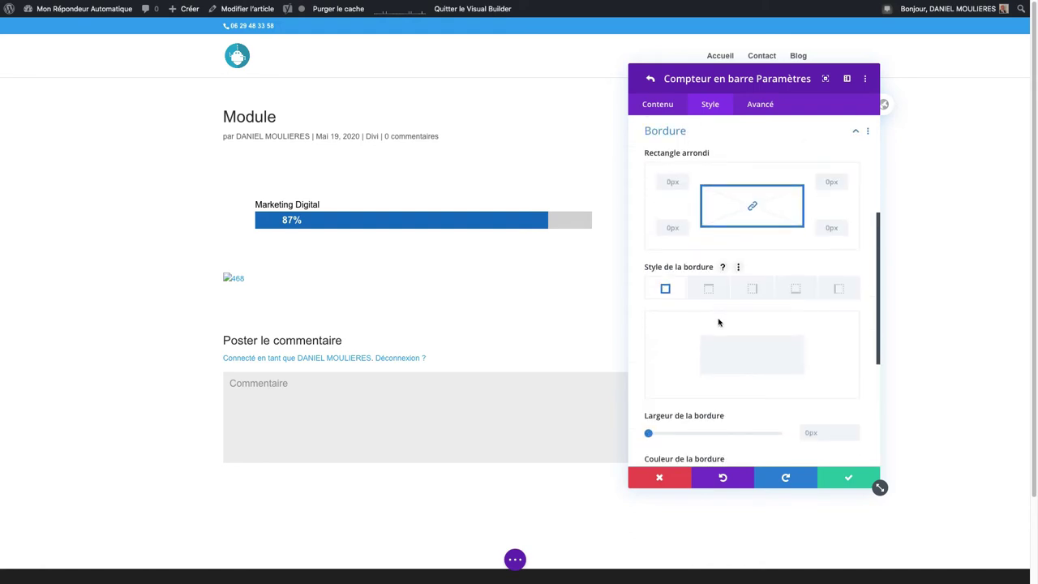
click(650, 434)
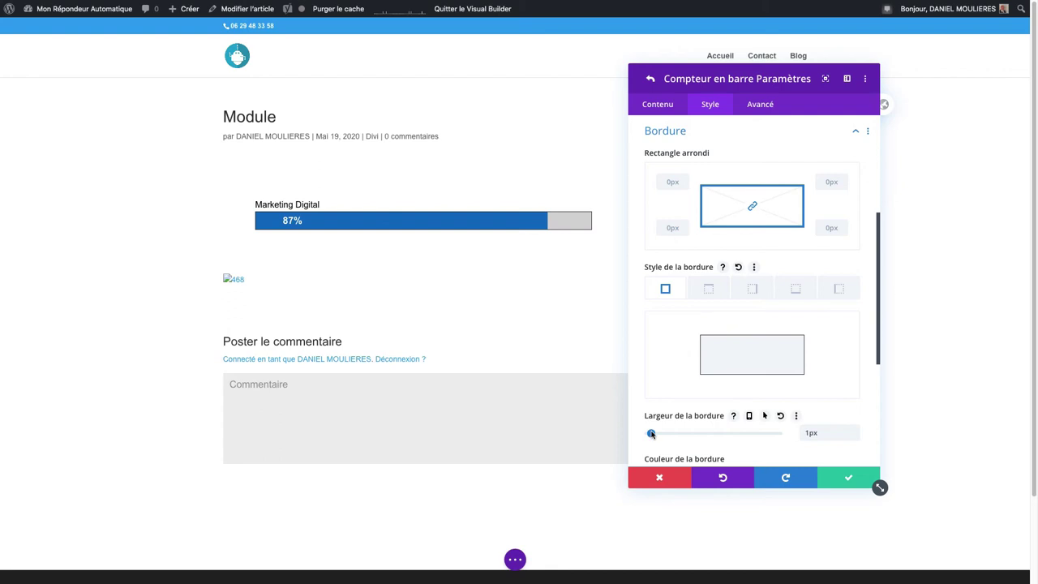
scroll(667, 426, down, 5)
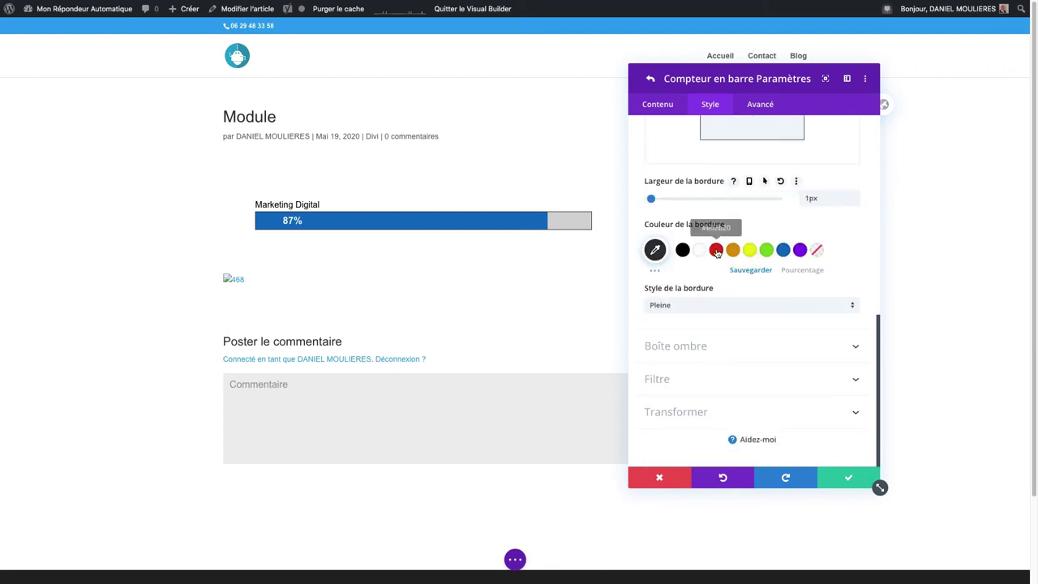
click(717, 252)
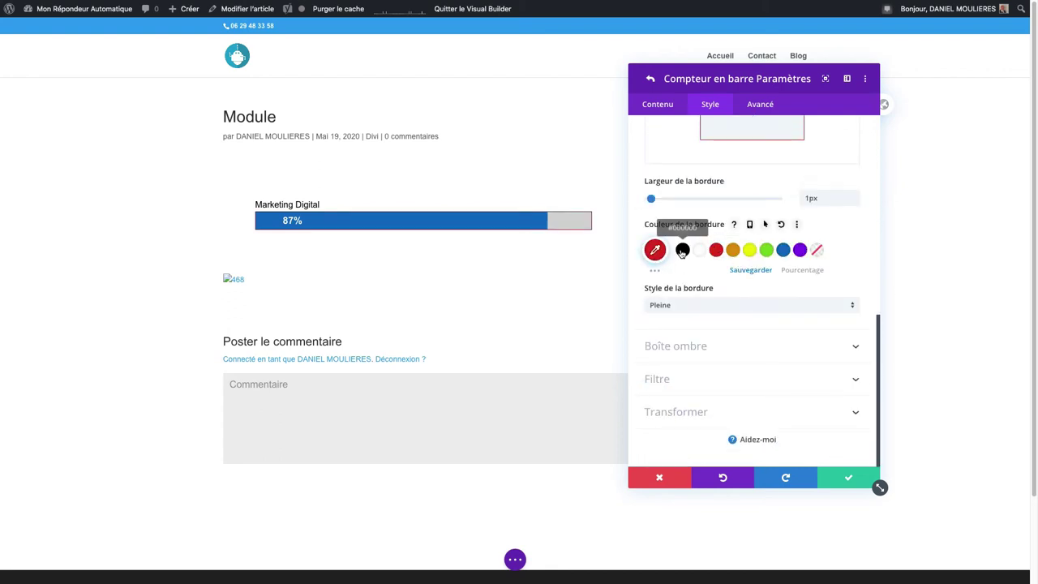
click(682, 251)
Try the dashed and dotted border styles and remove the border by reducing its width to zero.
click(691, 304)
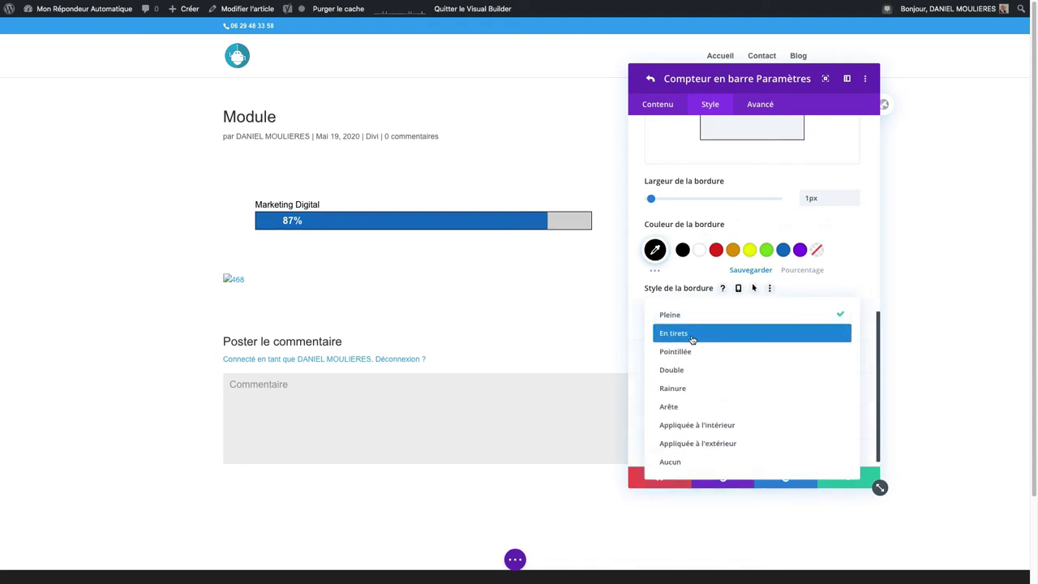
click(692, 339)
click(695, 307)
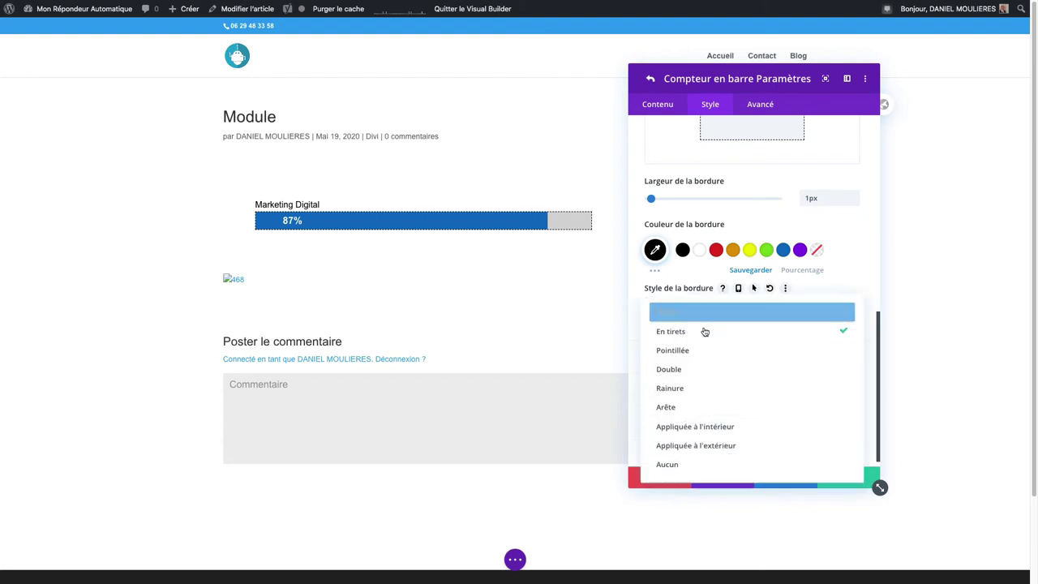
click(701, 353)
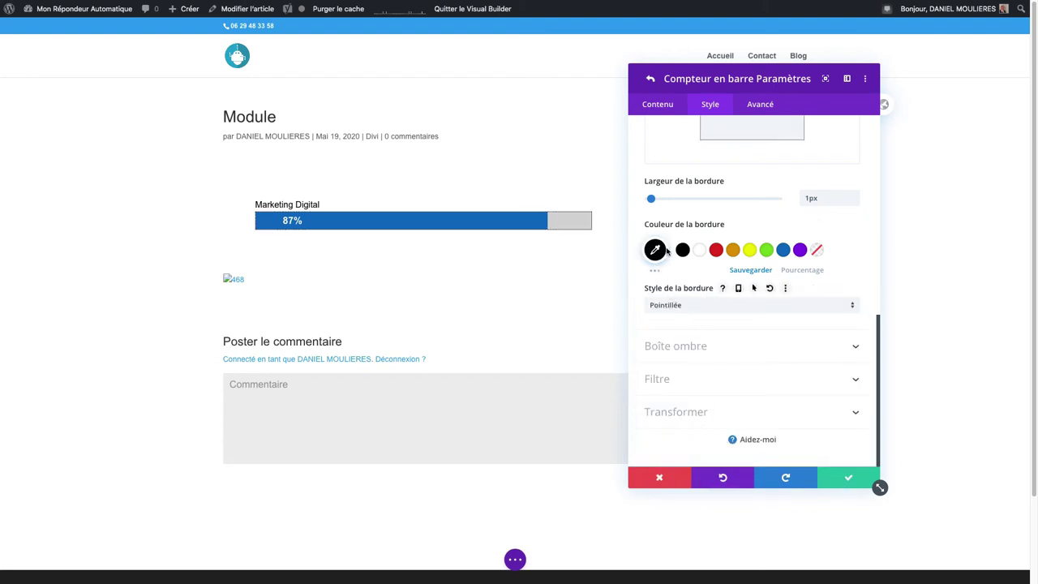
drag(653, 203, 633, 203)
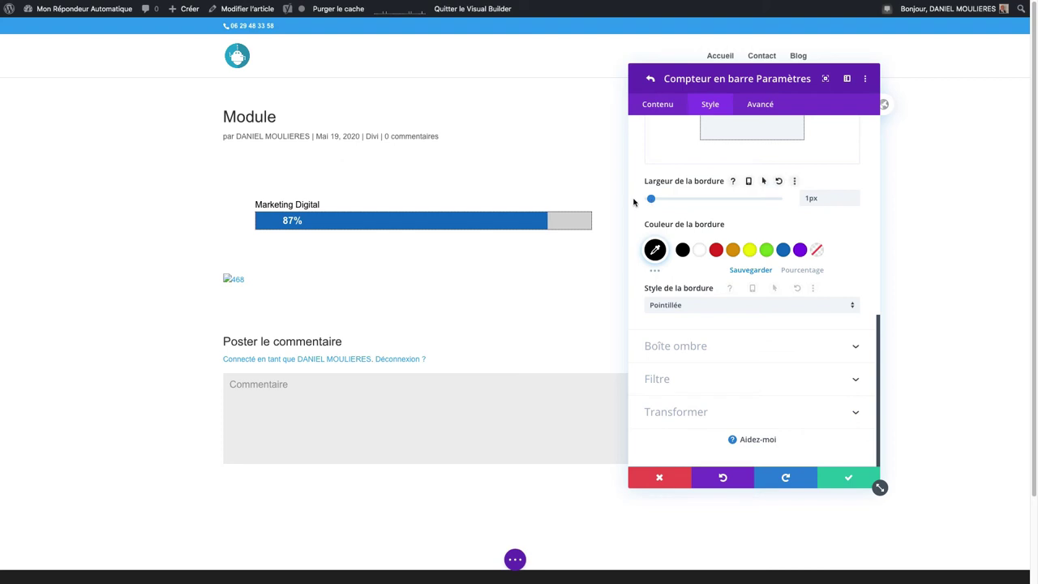
Add the box shadow preset offset down and to the right, with a 17px blur strength and a -1px spread.
click(700, 349)
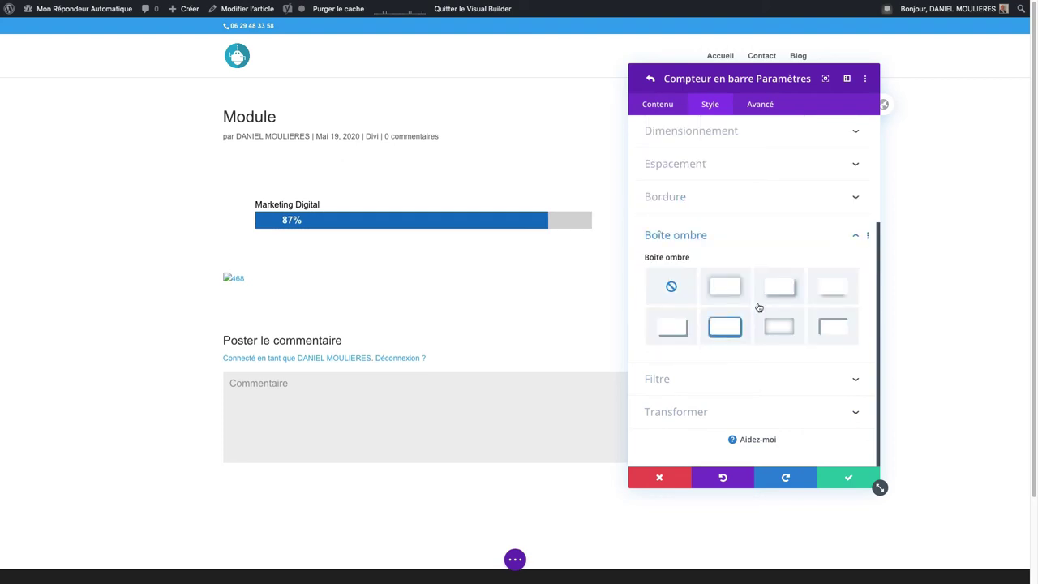
click(780, 292)
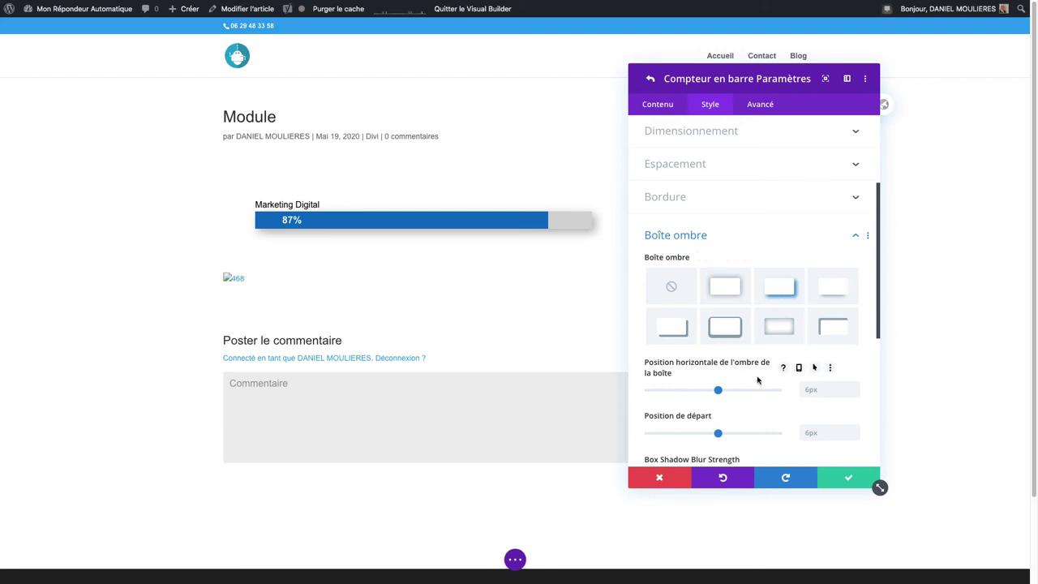
scroll(750, 389, down, 3)
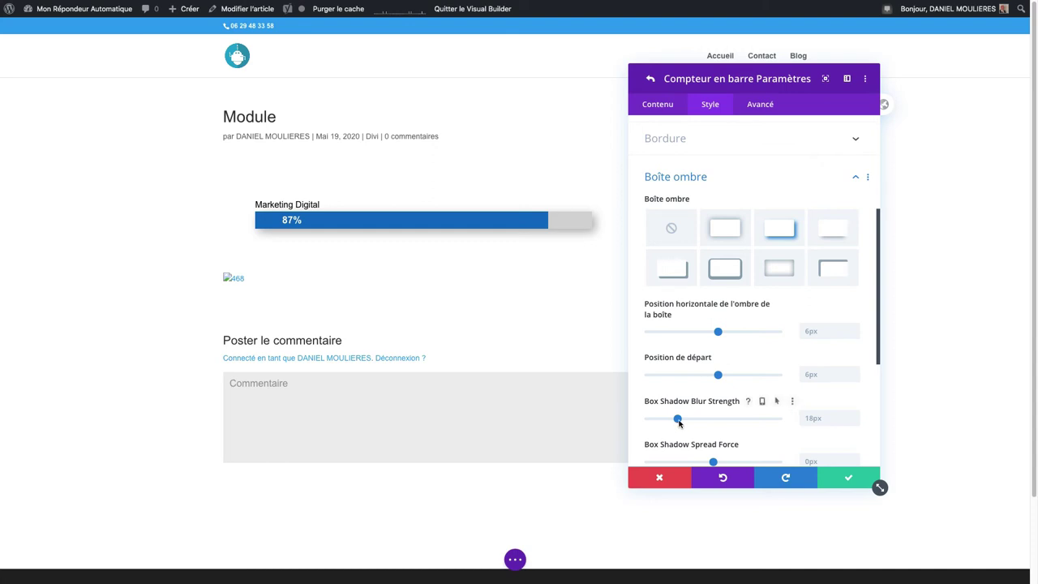
mouse_move(684, 420)
mouse_down()
mouse_move(744, 423)
mouse_move(676, 421)
mouse_up()
scroll(717, 406, down, 2)
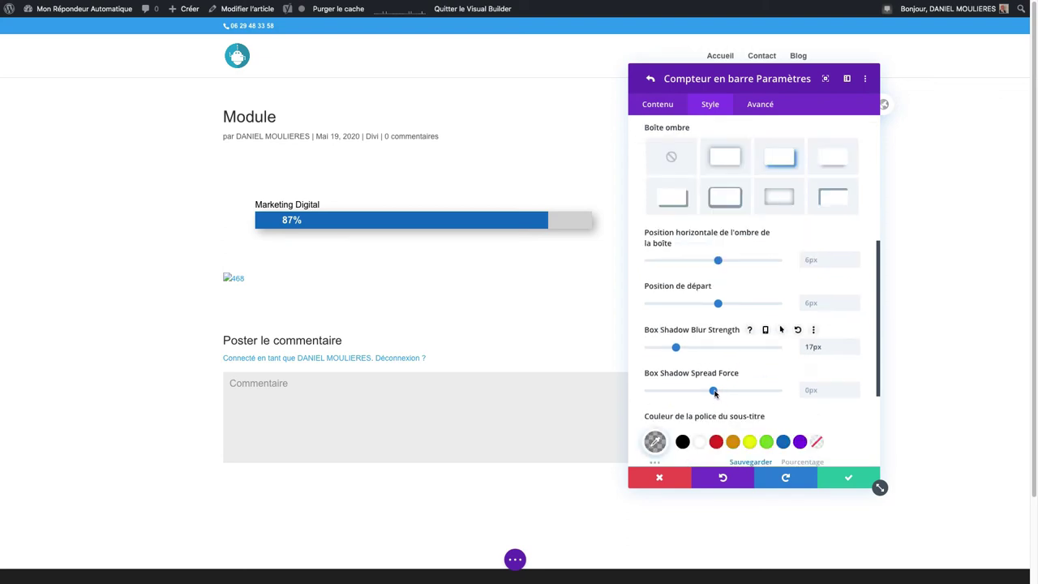
mouse_move(713, 392)
mouse_down()
mouse_move(740, 392)
mouse_move(711, 399)
mouse_up()
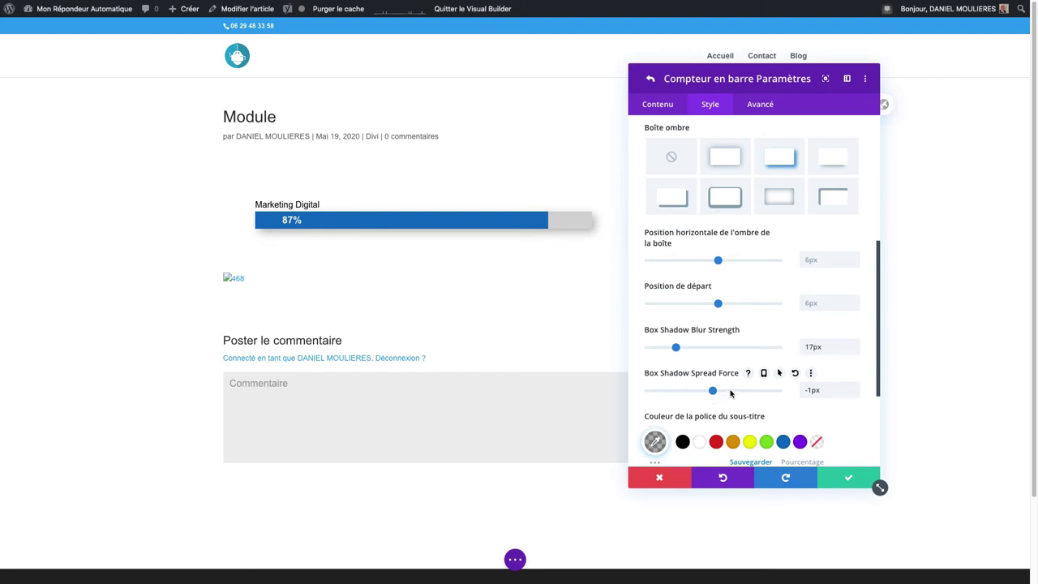
scroll(729, 393, down, 3)
scroll(730, 395, down, 1)
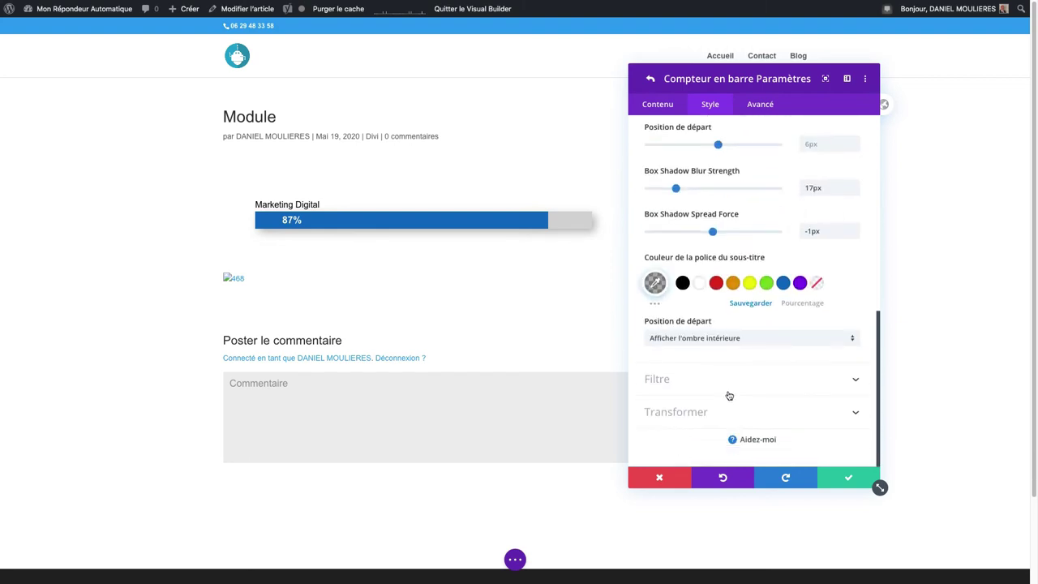
Review the bar's filter and transform style options and its advanced CSS, visibility, transition and position settings.
click(705, 388)
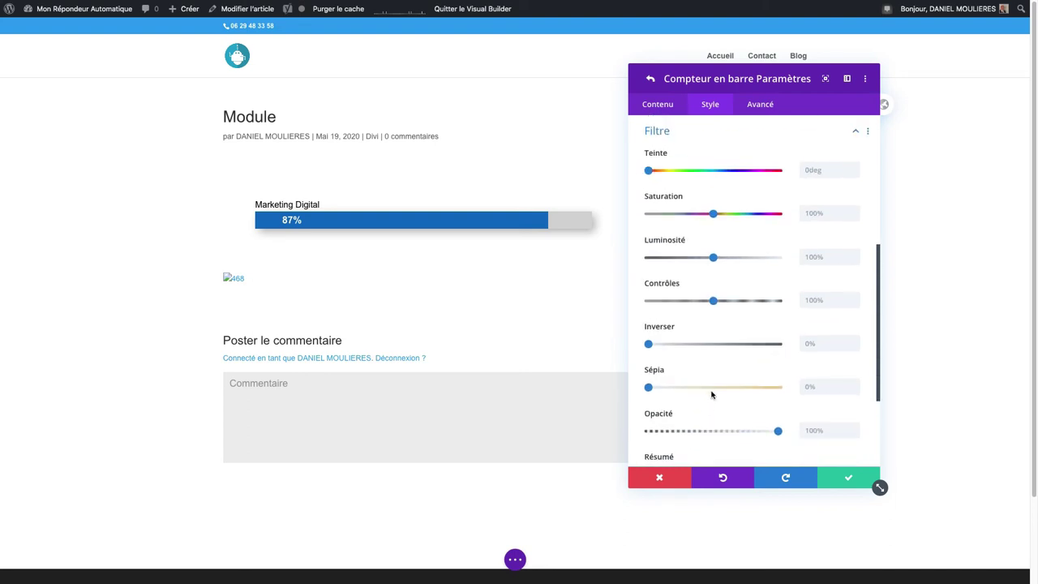
scroll(734, 393, down, 4)
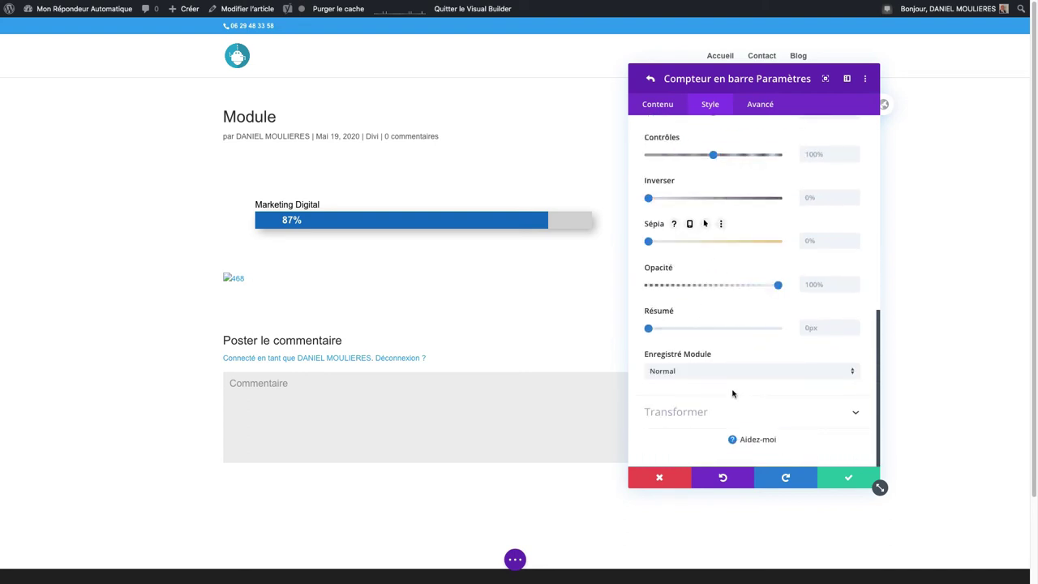
click(723, 416)
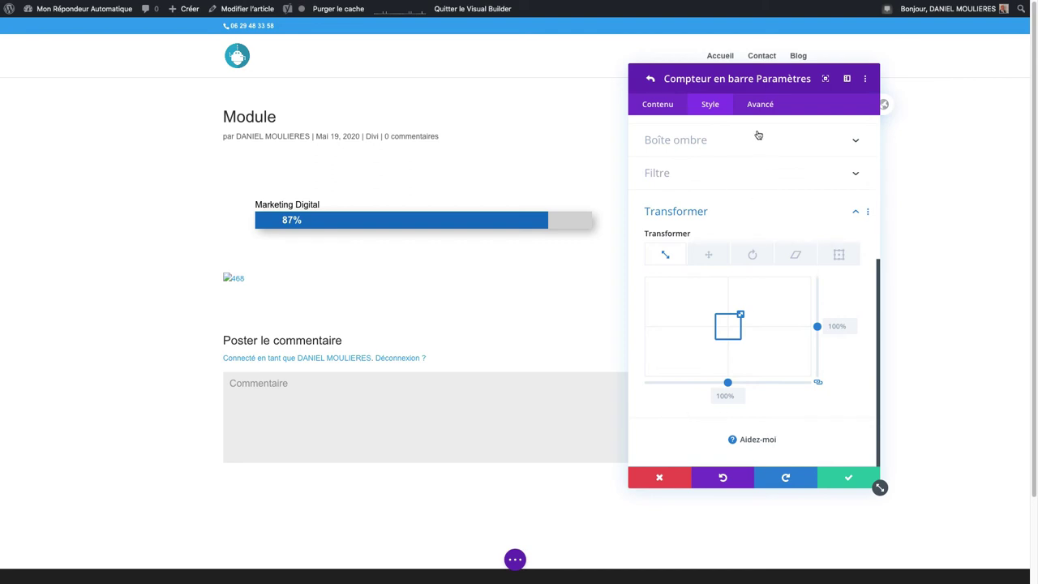
click(760, 103)
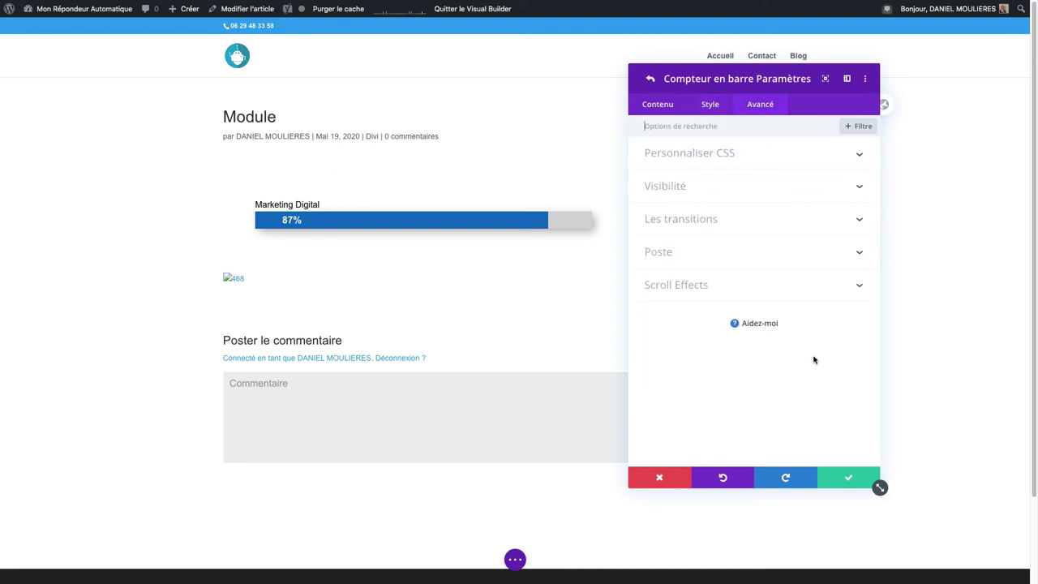
click(704, 155)
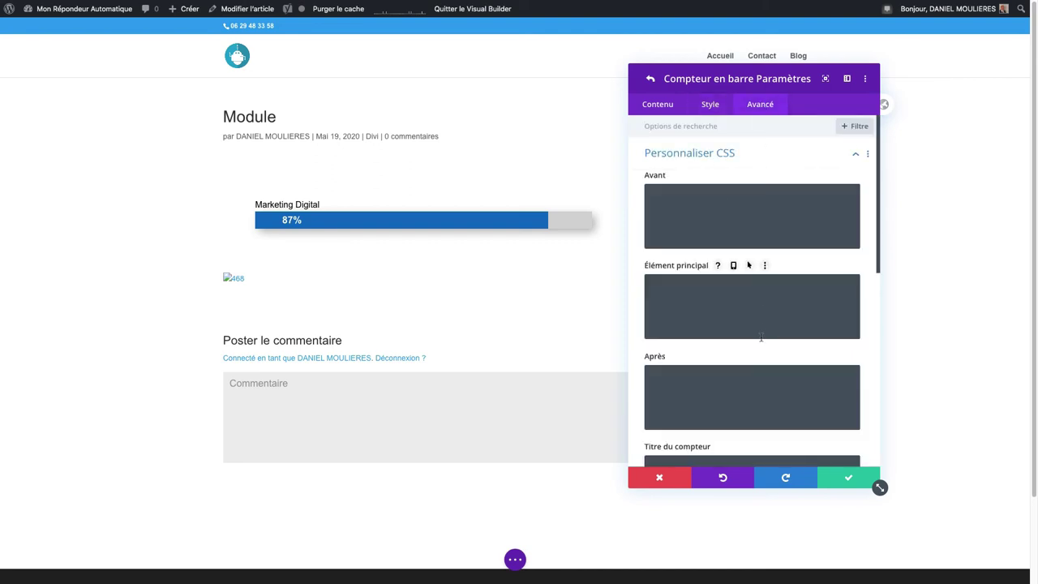
scroll(760, 337, down, 10)
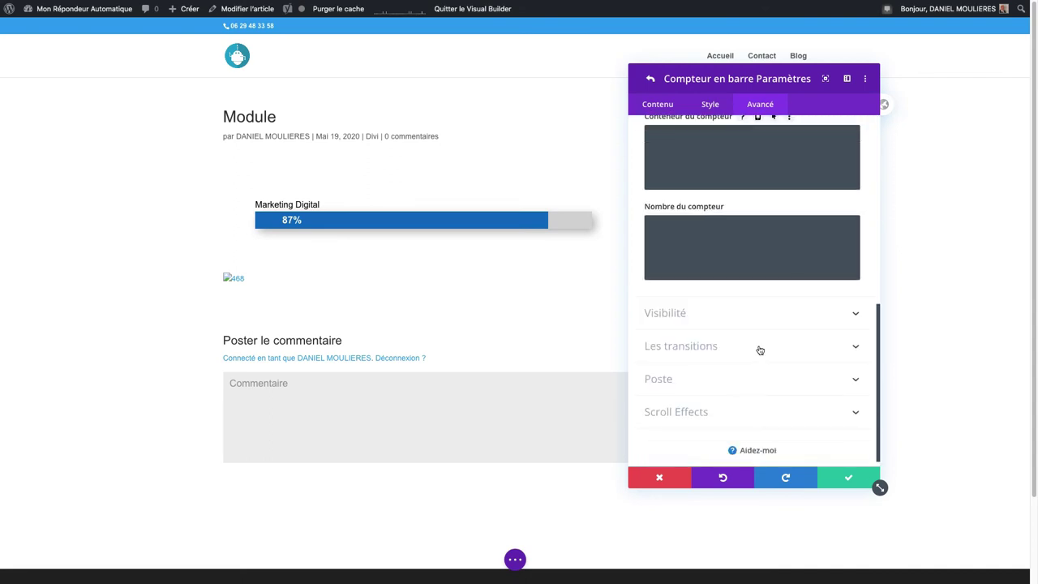
click(723, 318)
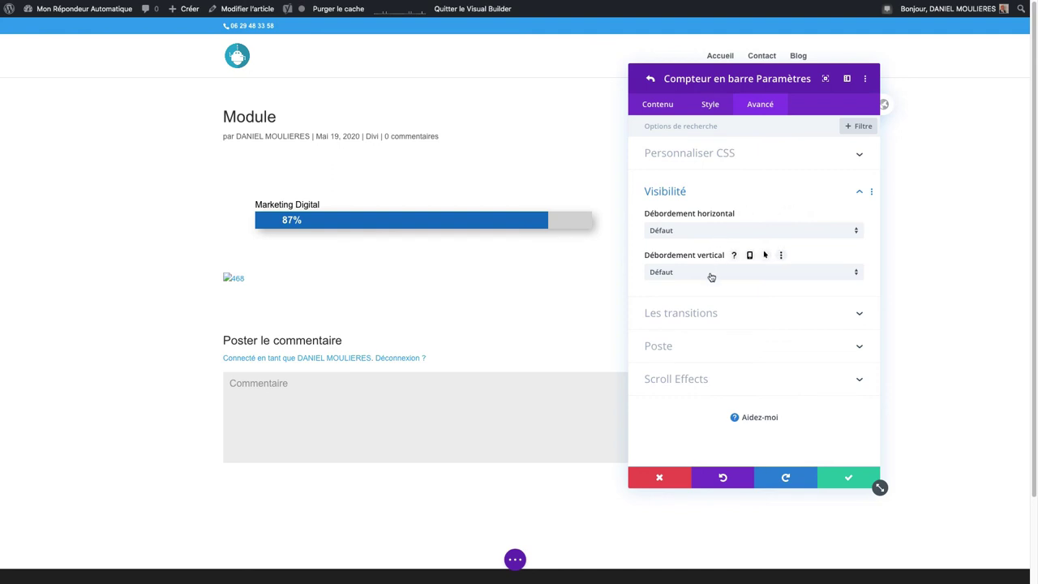
click(716, 321)
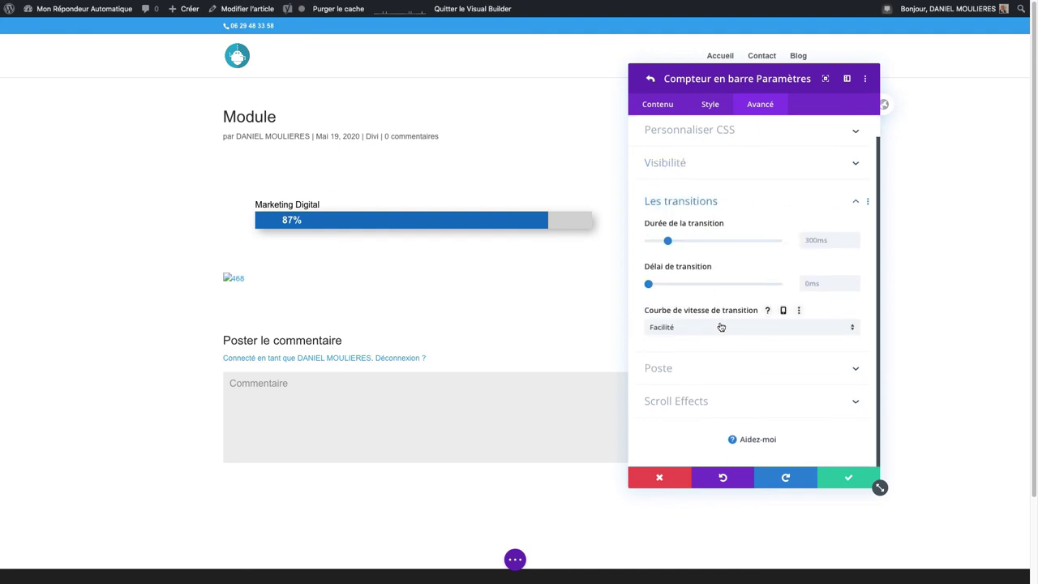
click(733, 371)
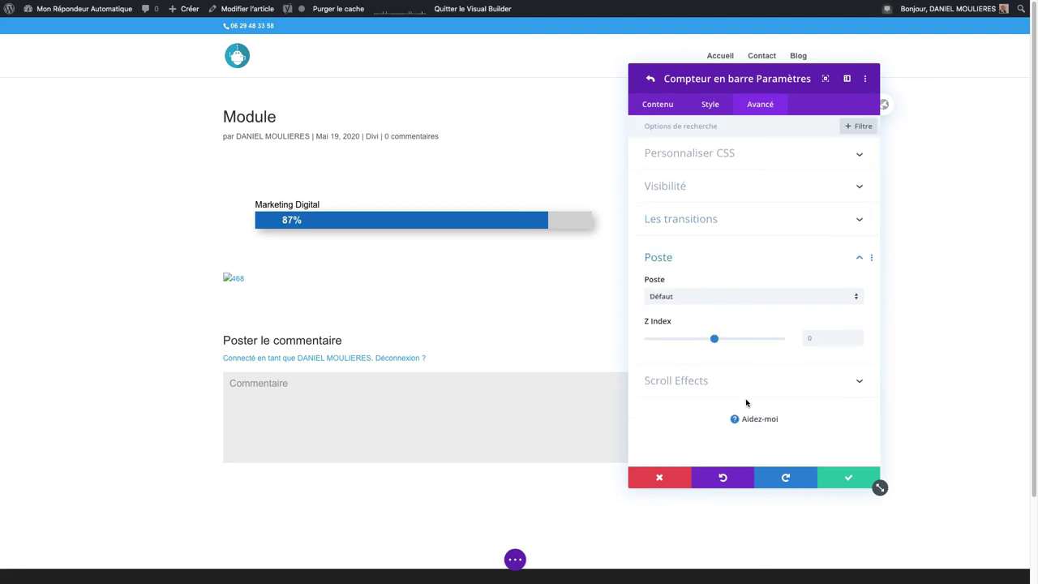
click(678, 301)
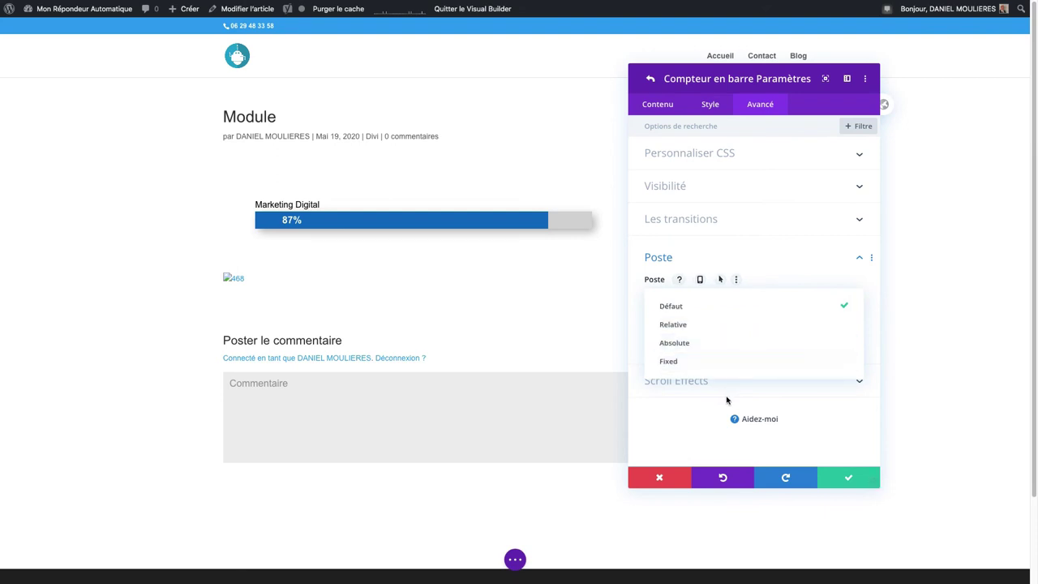
click(675, 402)
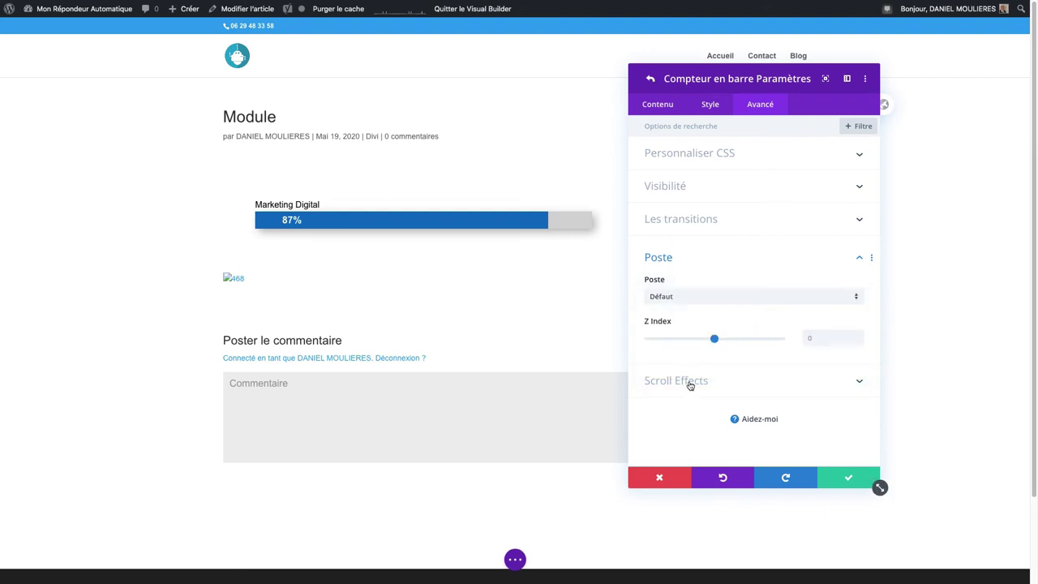
Try the vertical motion scroll effect on the bar, switch it off again and save the bar's settings.
click(689, 381)
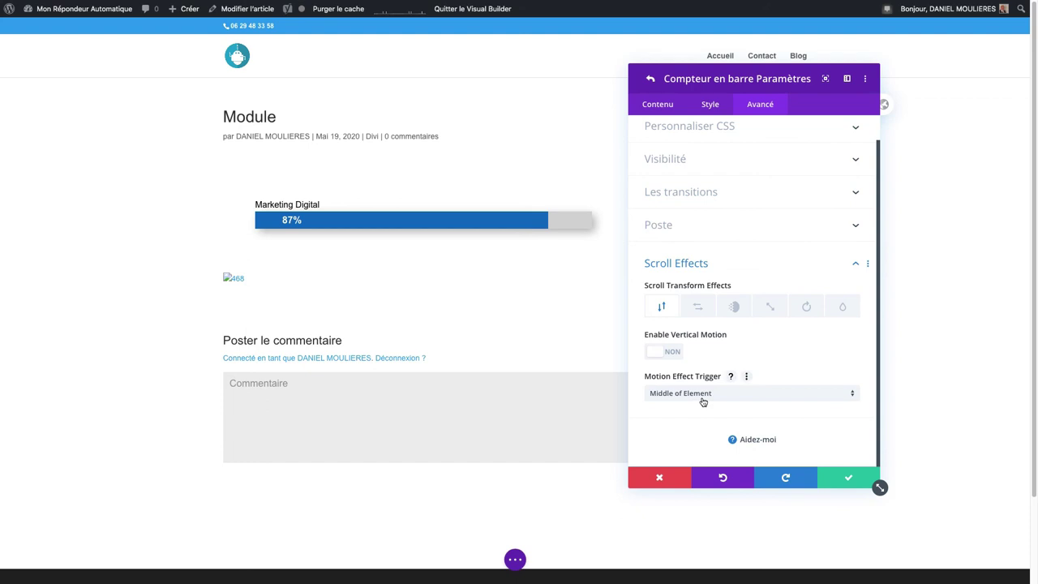
click(654, 351)
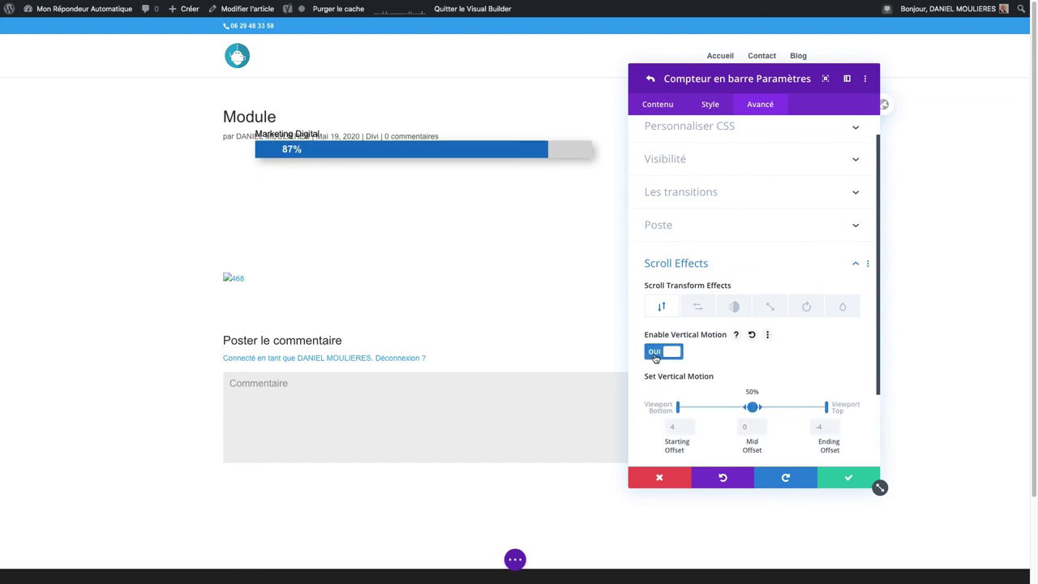
scroll(482, 340, down, 2)
scroll(483, 340, up, 2)
click(652, 351)
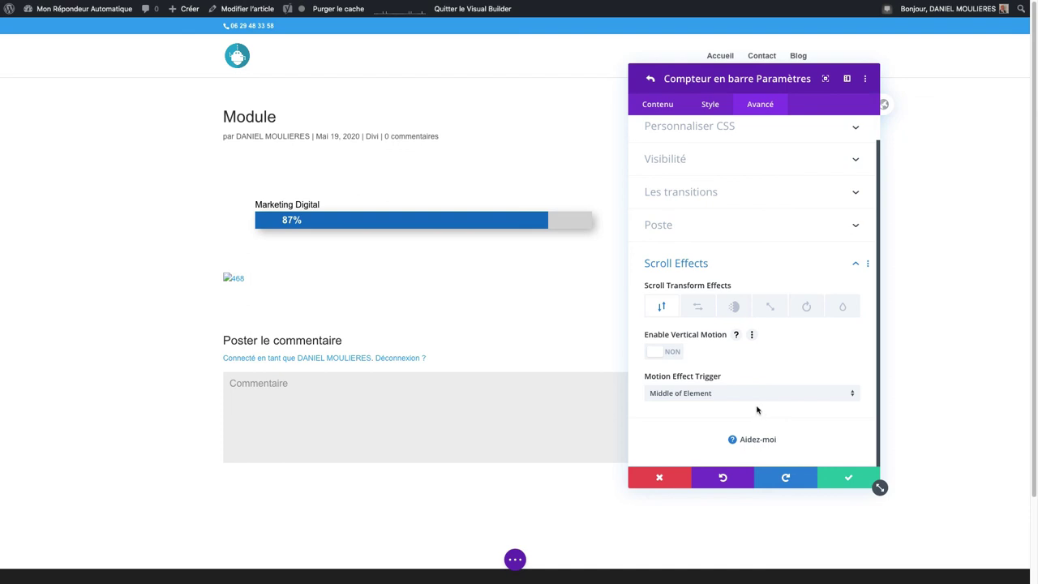
click(852, 480)
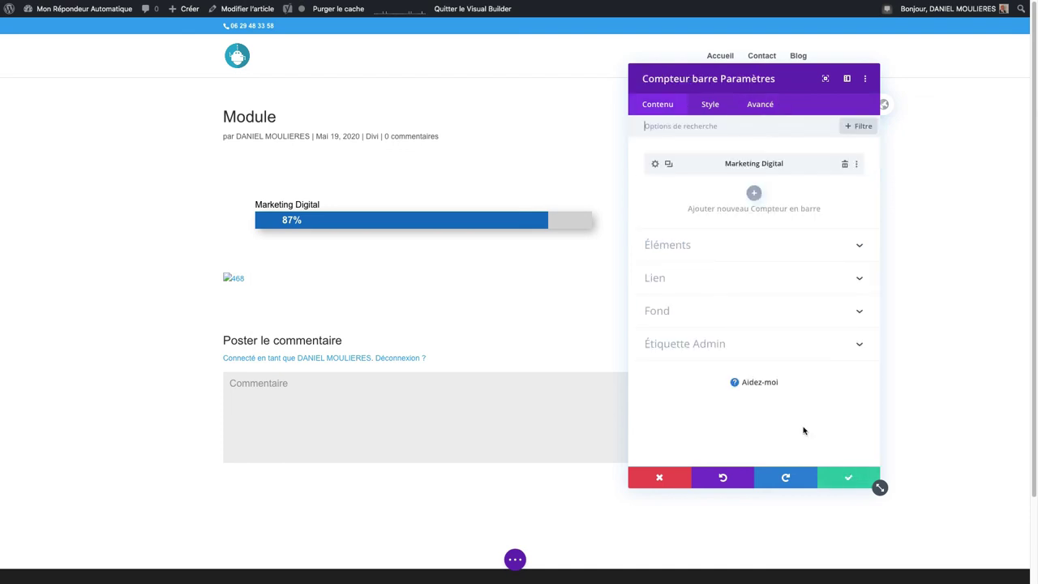
Try the red background colour #e02b20 on the whole bar counter module and clear it again.
click(685, 248)
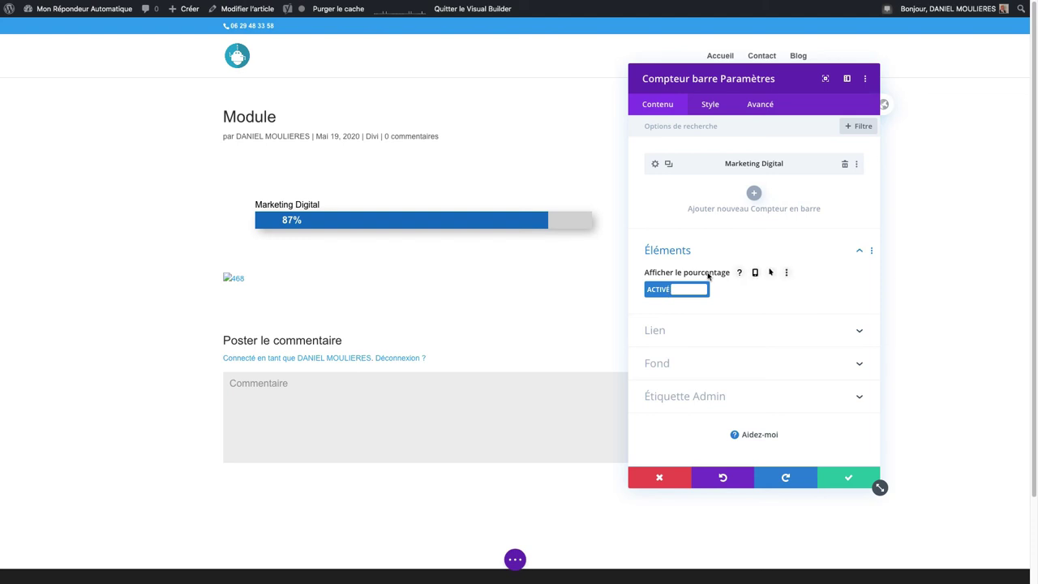
click(677, 371)
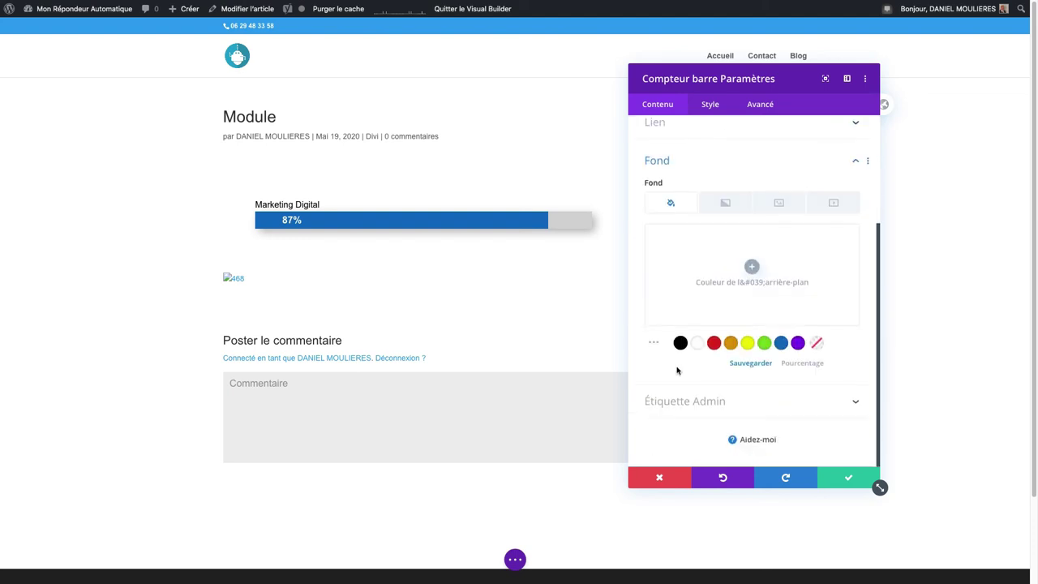
click(714, 343)
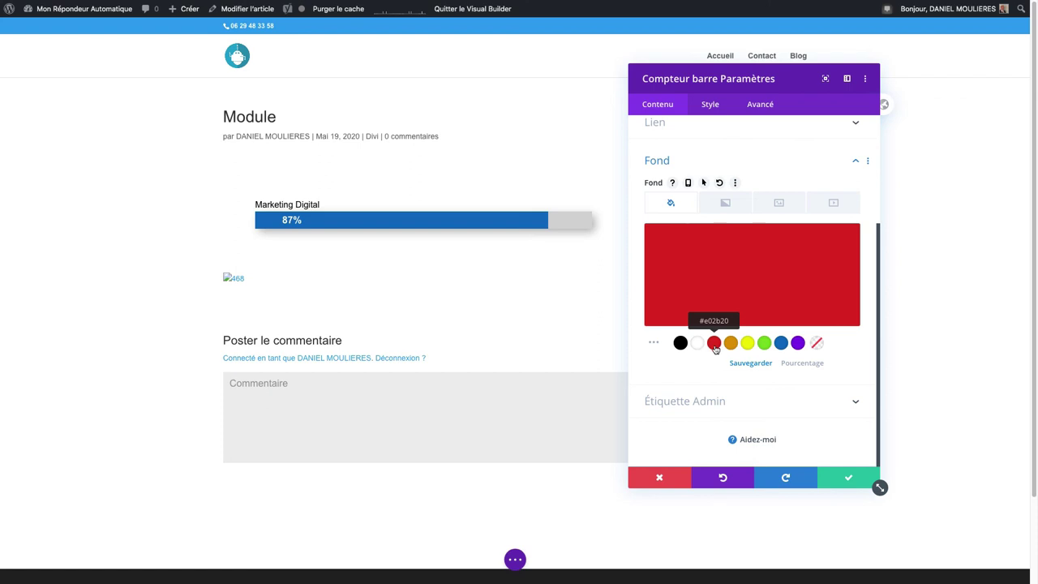
click(779, 349)
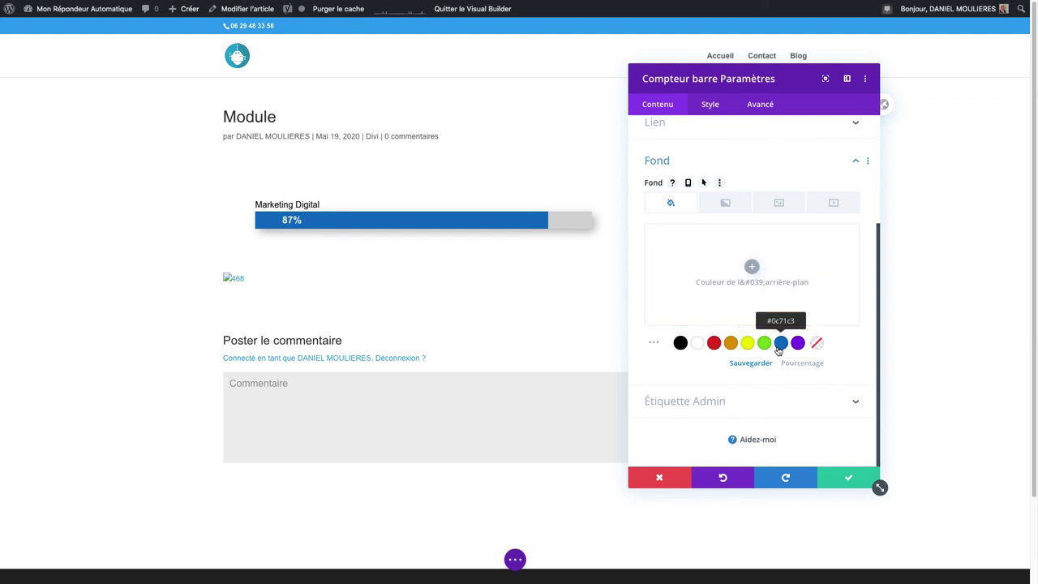
Review the module's admin label, style and advanced settings, then save the module and reopen its settings.
click(750, 406)
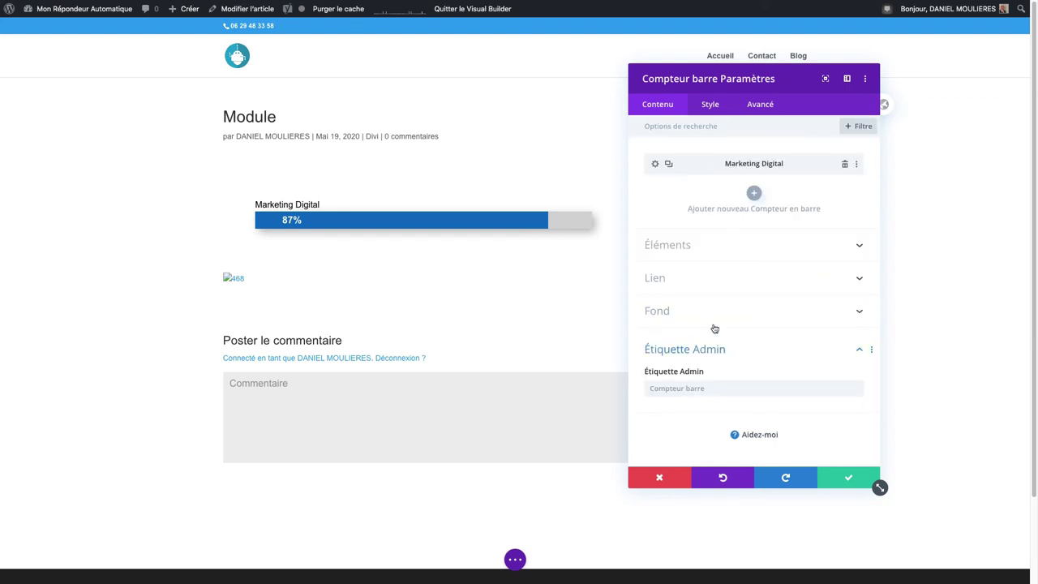
click(710, 105)
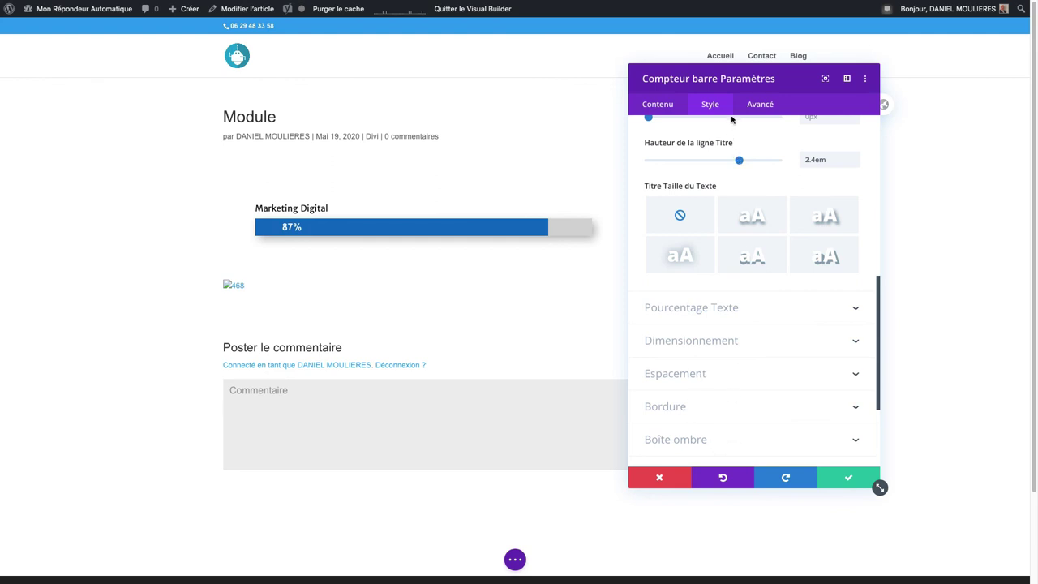
click(758, 104)
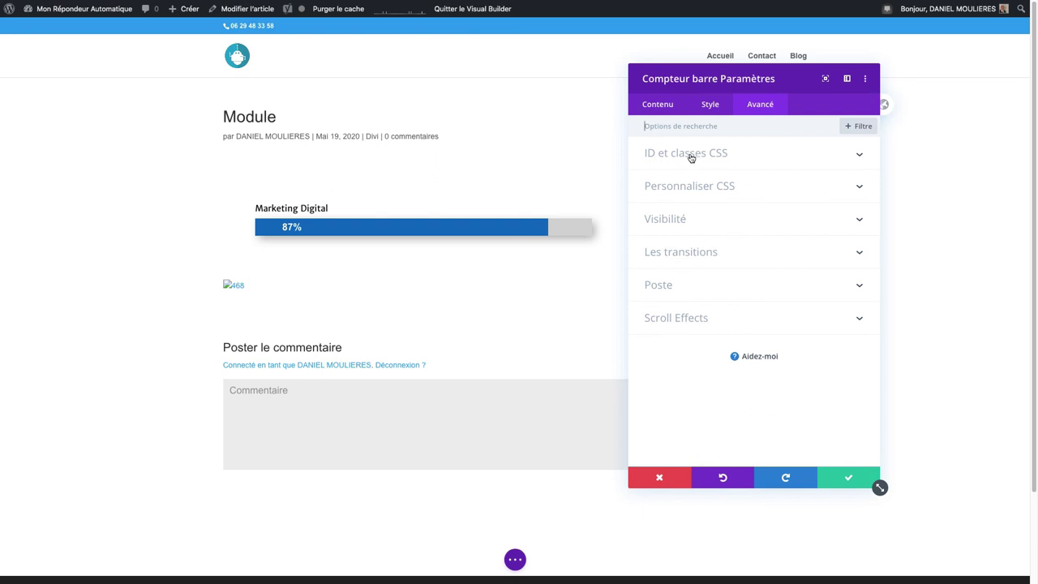
click(851, 477)
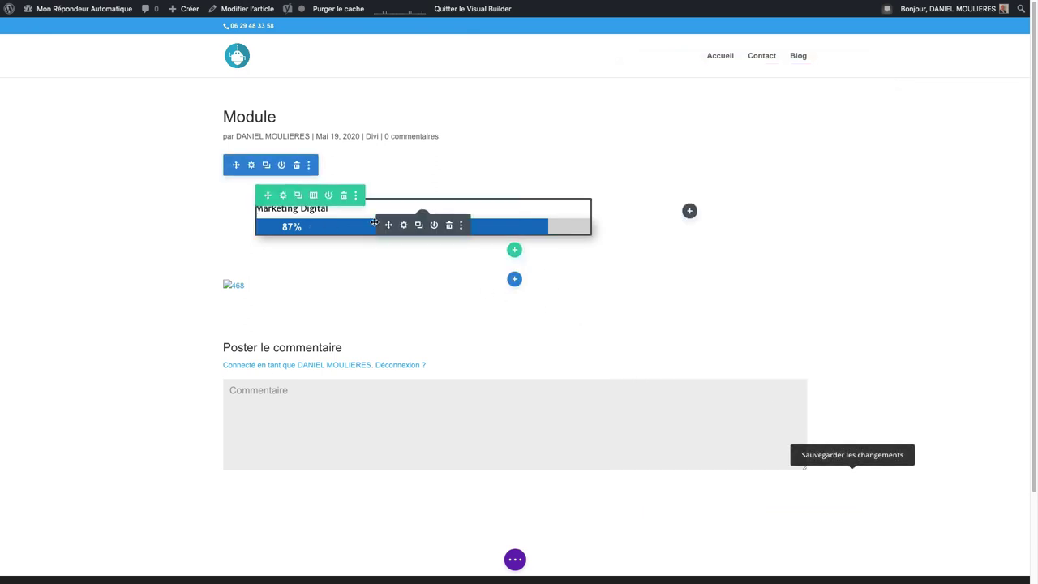
click(404, 226)
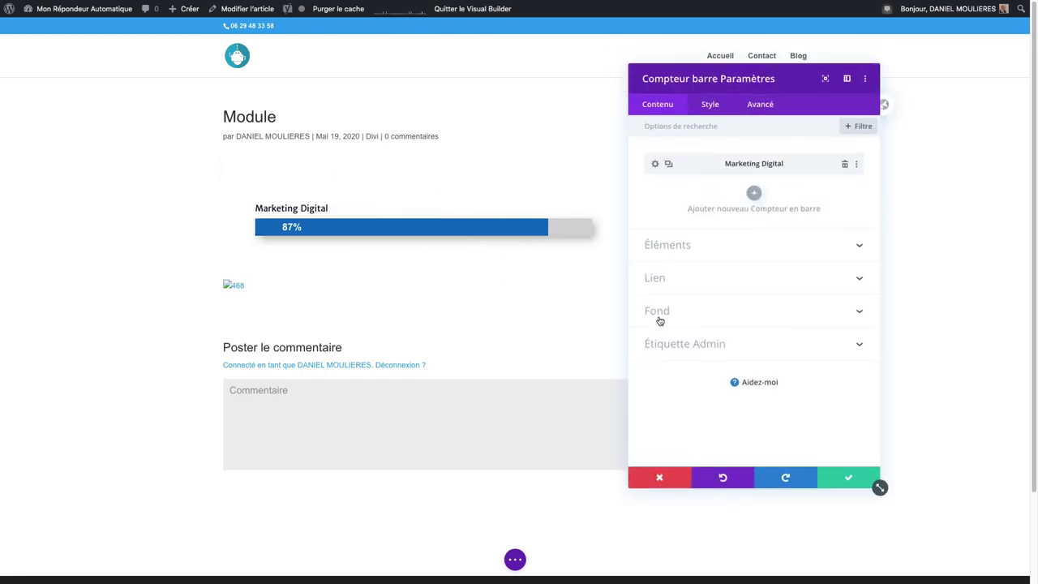
Add four new bars to the module, keeping the default title "Votre titre va ici" and 50 percent.
click(754, 193)
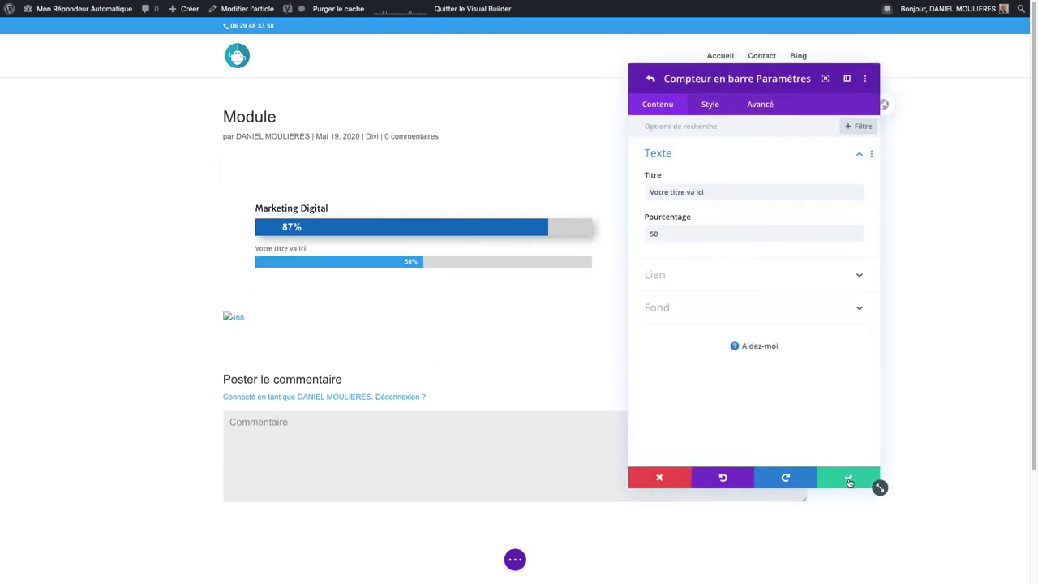
click(849, 483)
click(753, 219)
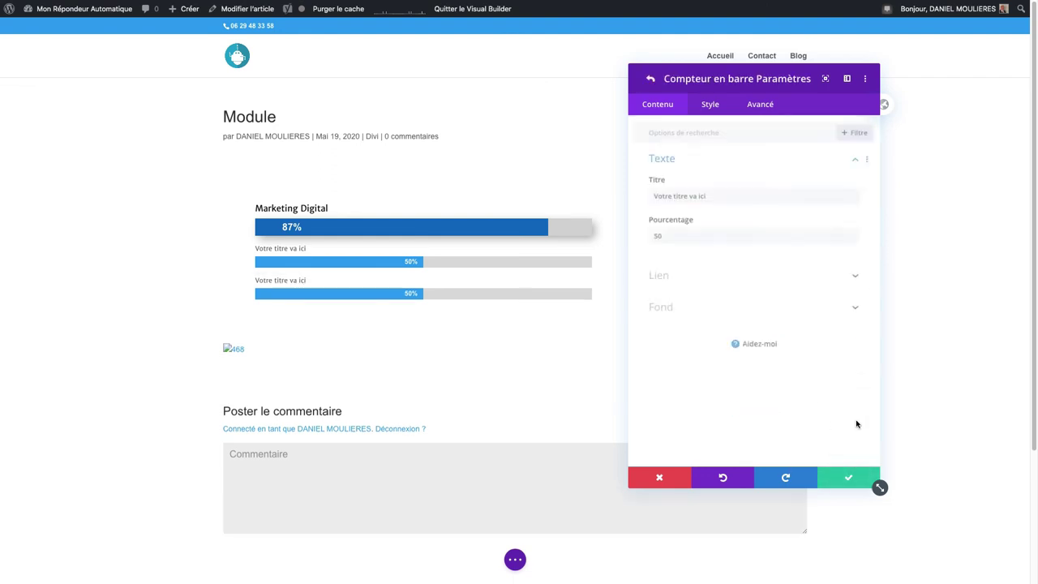
click(848, 479)
click(752, 248)
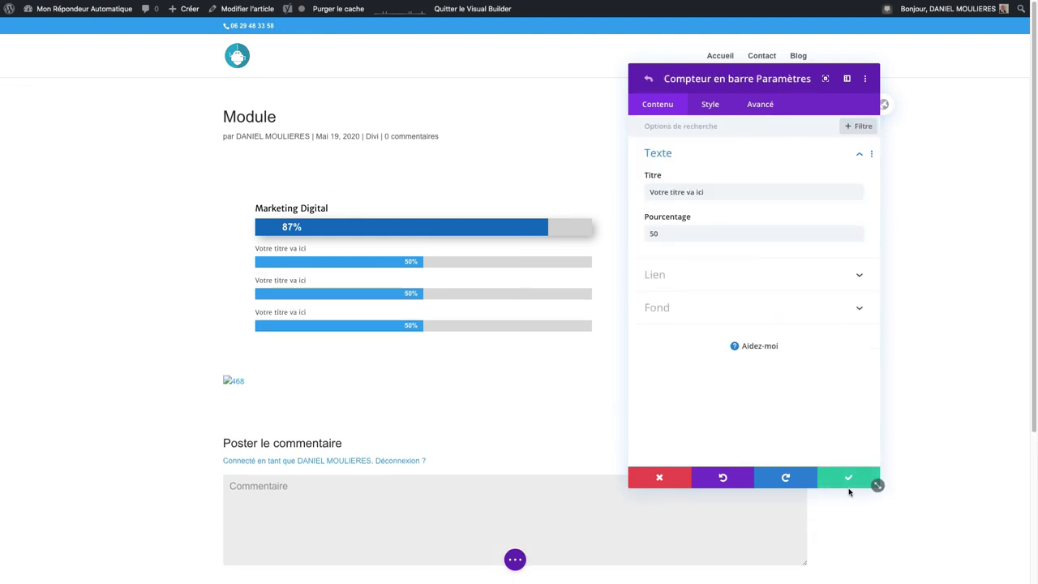
click(848, 480)
click(753, 274)
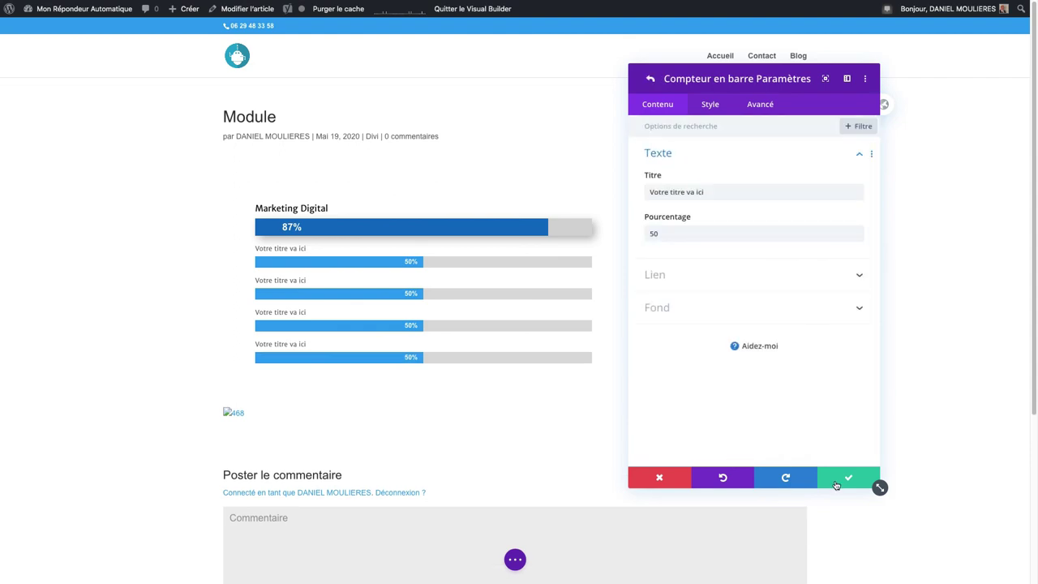
click(845, 481)
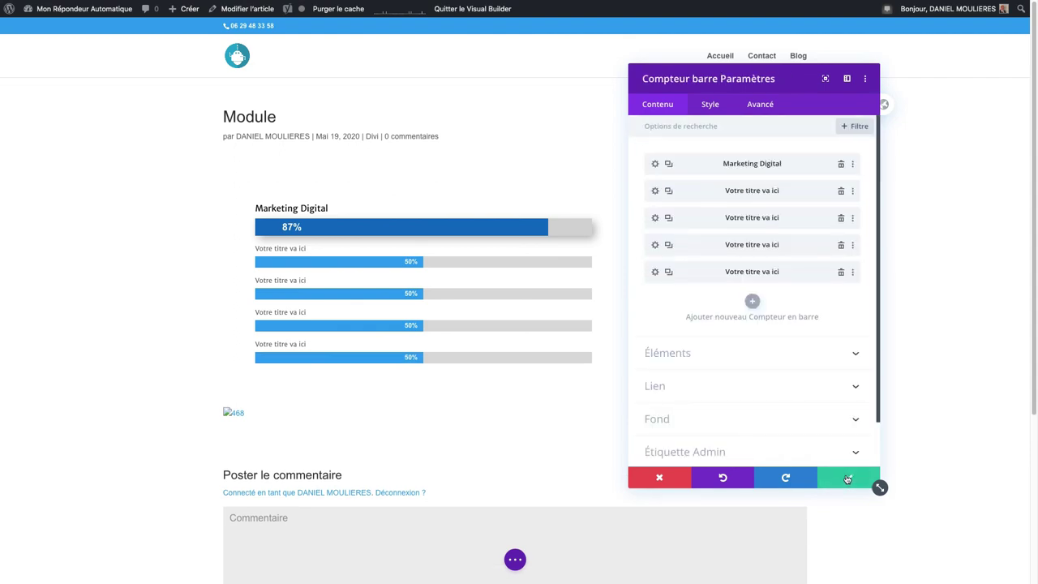
Delete the four default bars titled "Votre titre va ici" from the module.
click(843, 191)
click(843, 191)
click(844, 191)
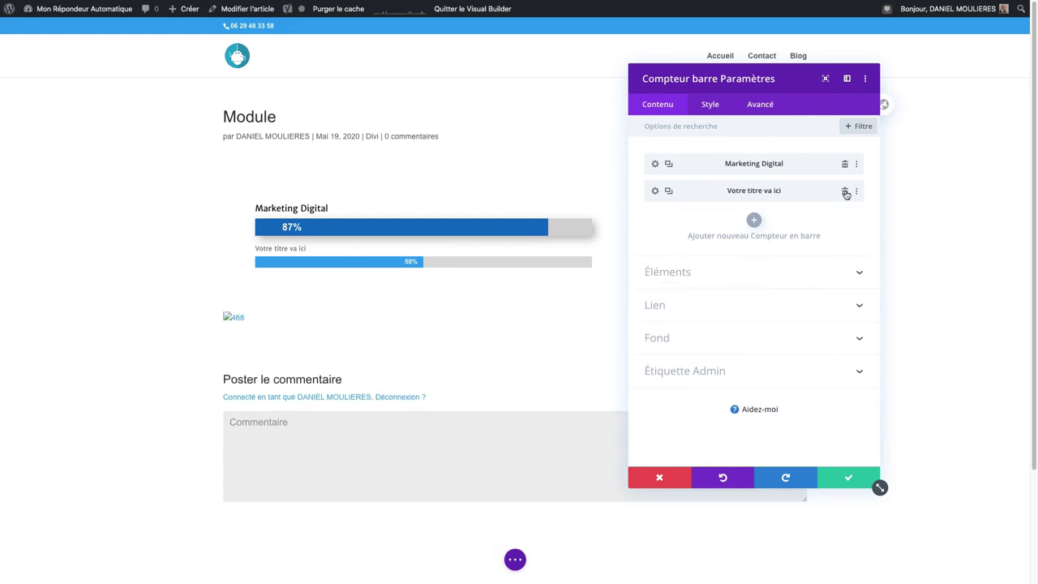
click(844, 191)
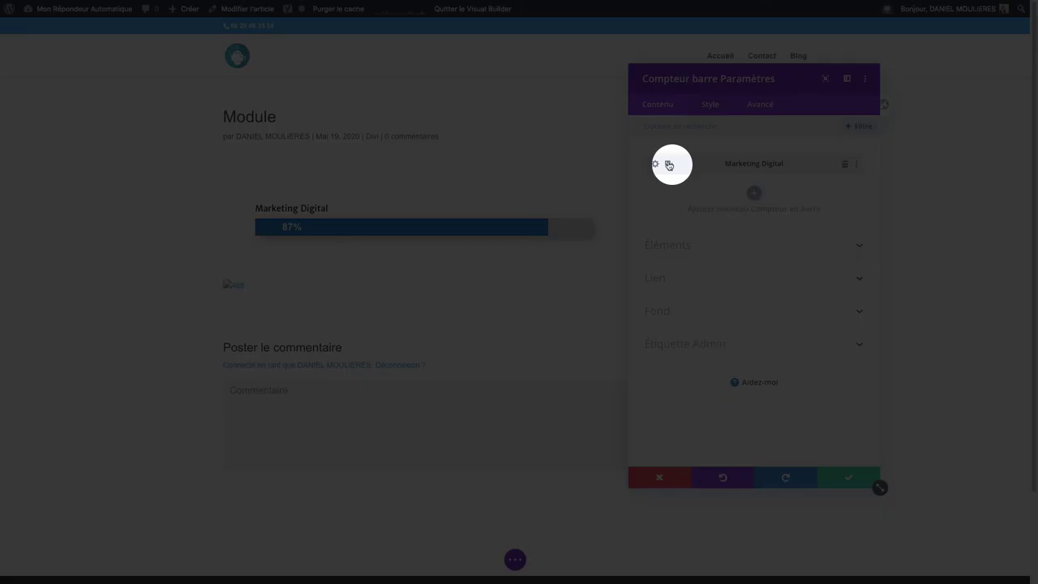
Duplicate the styled Marketing Digital bar five times within the module.
click(669, 165)
click(669, 164)
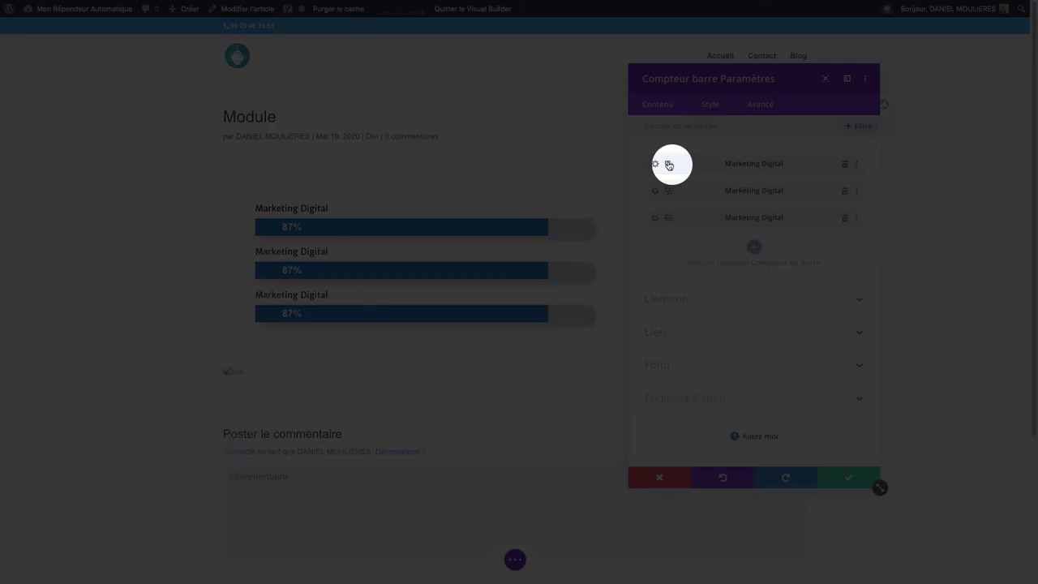
click(669, 165)
click(668, 164)
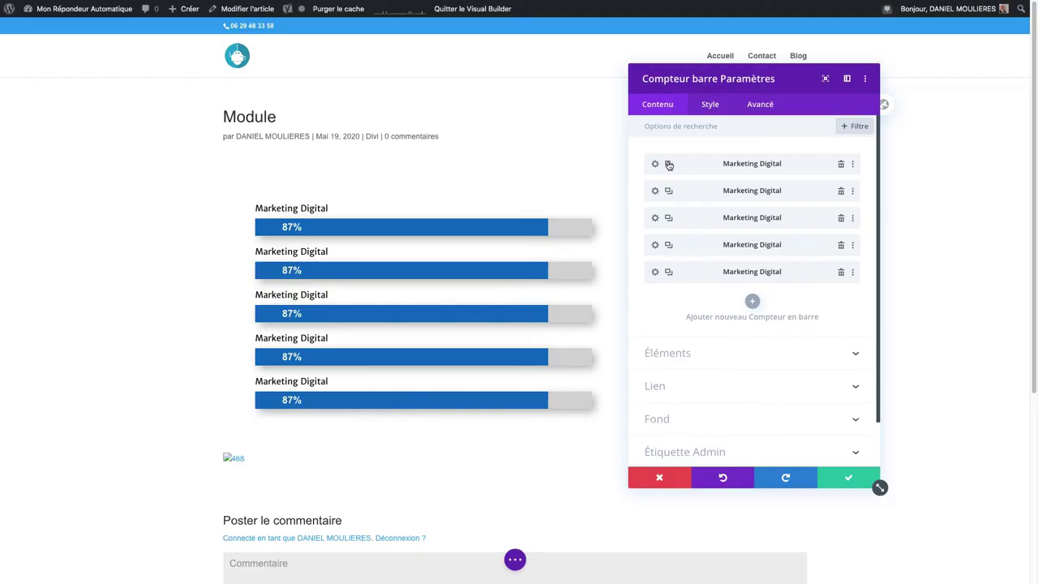
click(669, 164)
Retitle the second bar "Web Design", set its percentage to 83 and return to the module's list of bars.
click(655, 191)
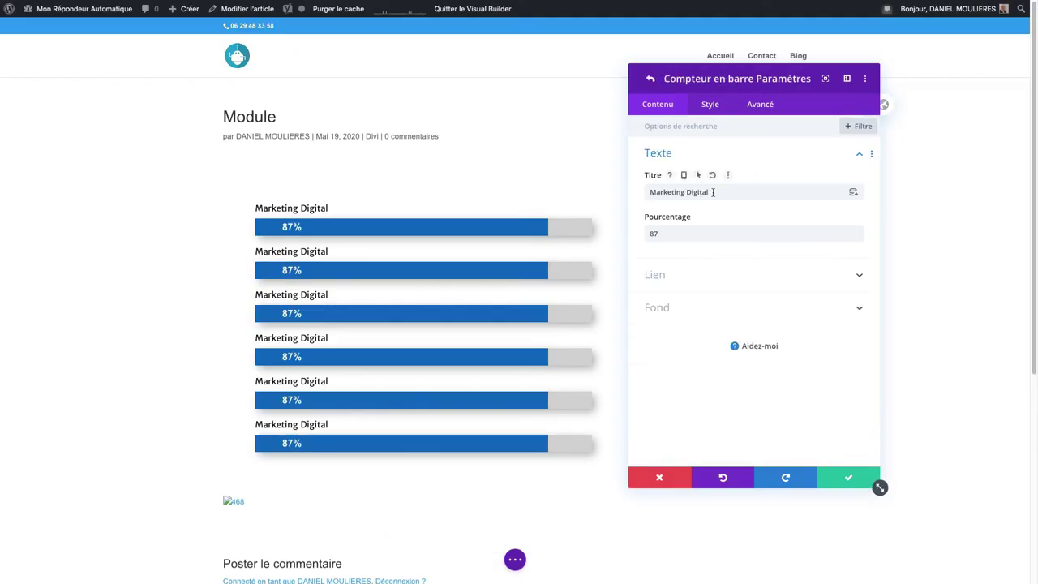
drag(710, 192, 640, 192)
text(We)
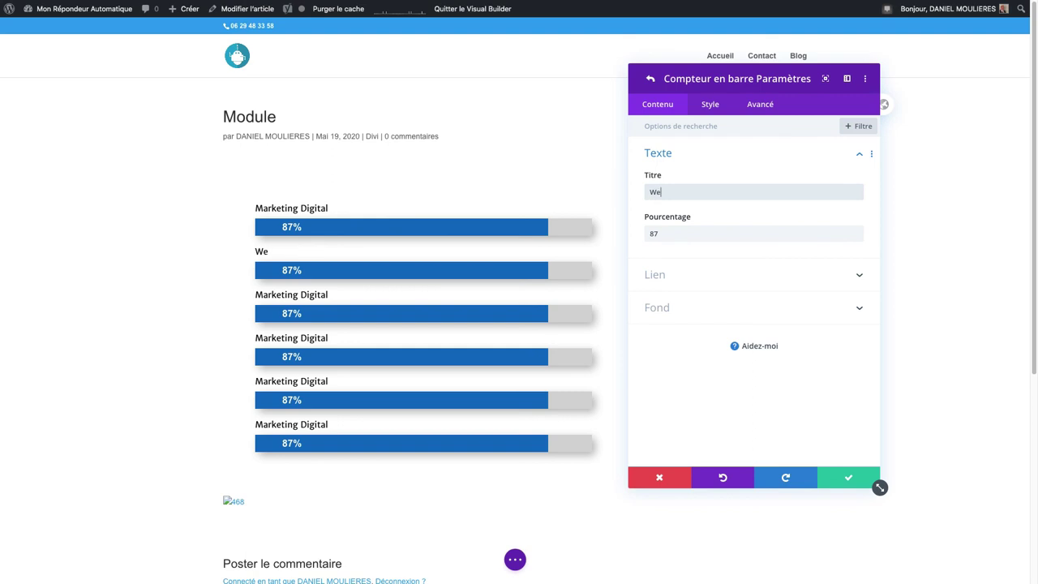
text(b Design)
drag(697, 234, 635, 235)
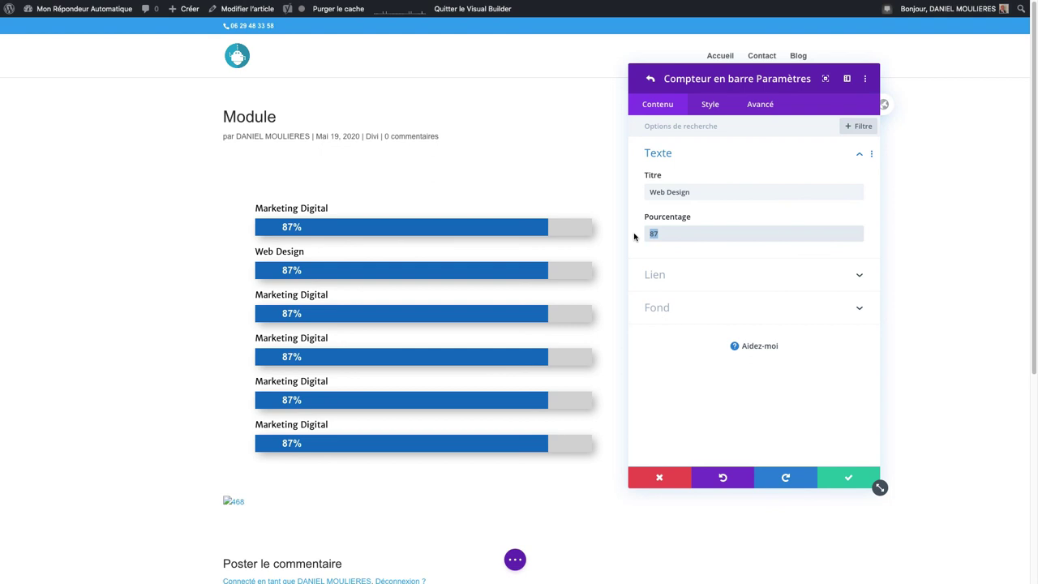
text(83)
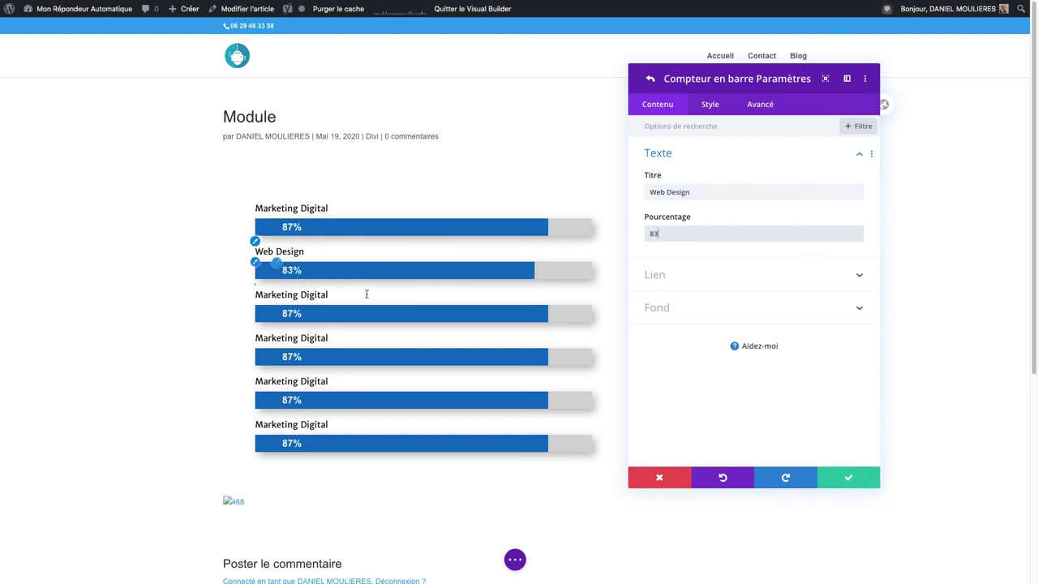
click(650, 79)
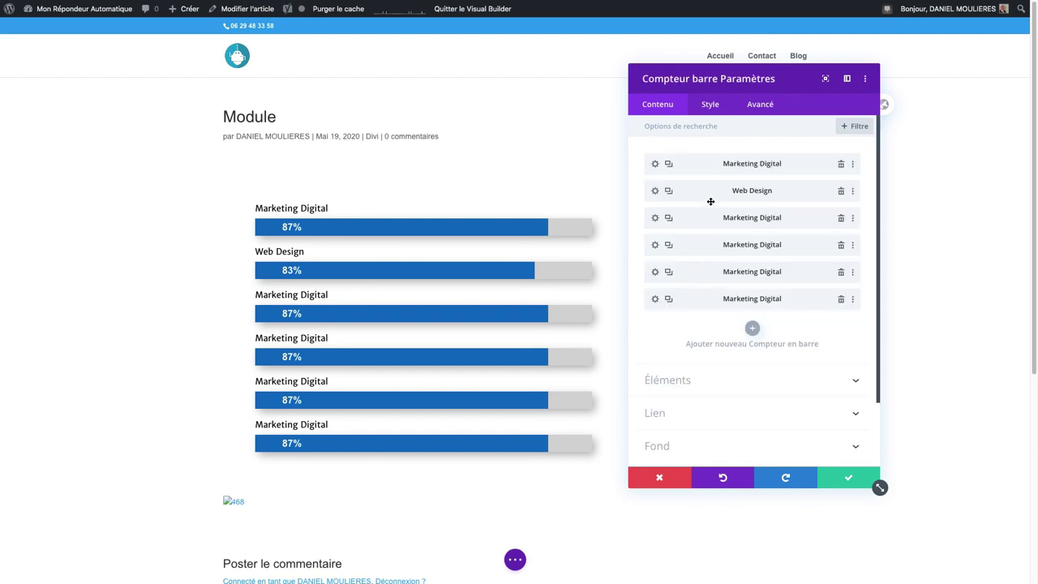
Open the third bar's settings and select its title text for replacement.
click(657, 217)
drag(717, 191, 610, 185)
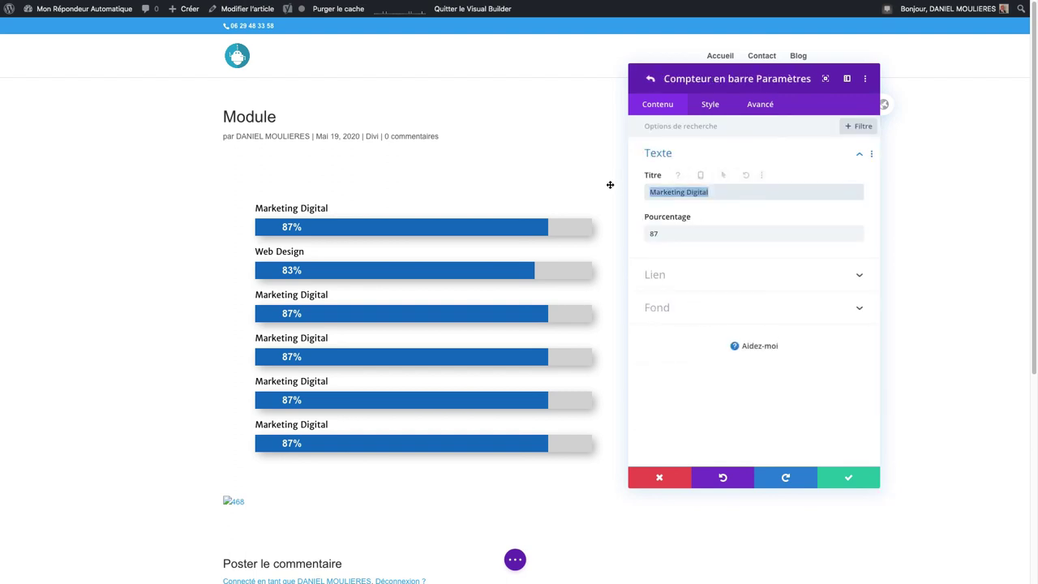